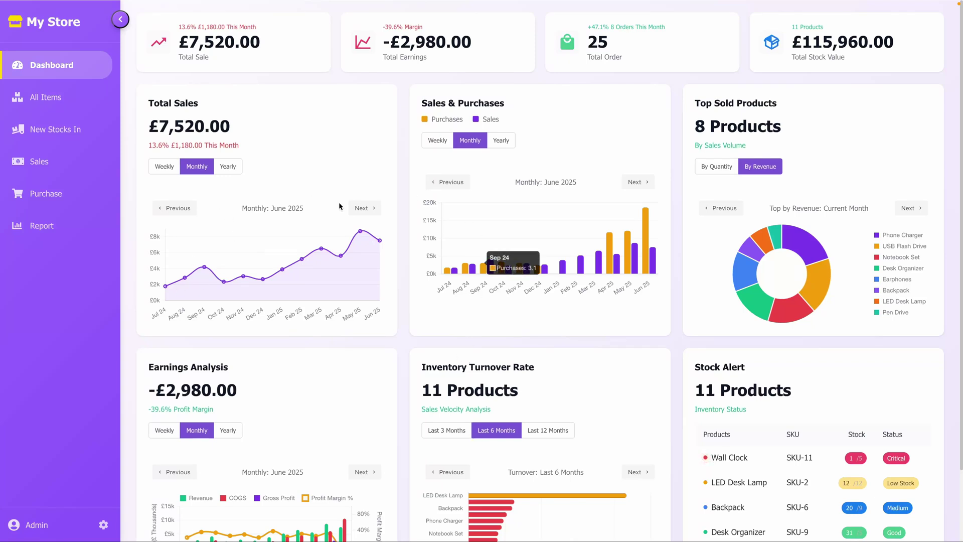
Step: Scroll through the dashboard, then collapse and re-expand the sidebar navigation
{"action": "scroll", "coordinate": [334, 161], "scroll_direction": "down", "scroll_amount": 2}
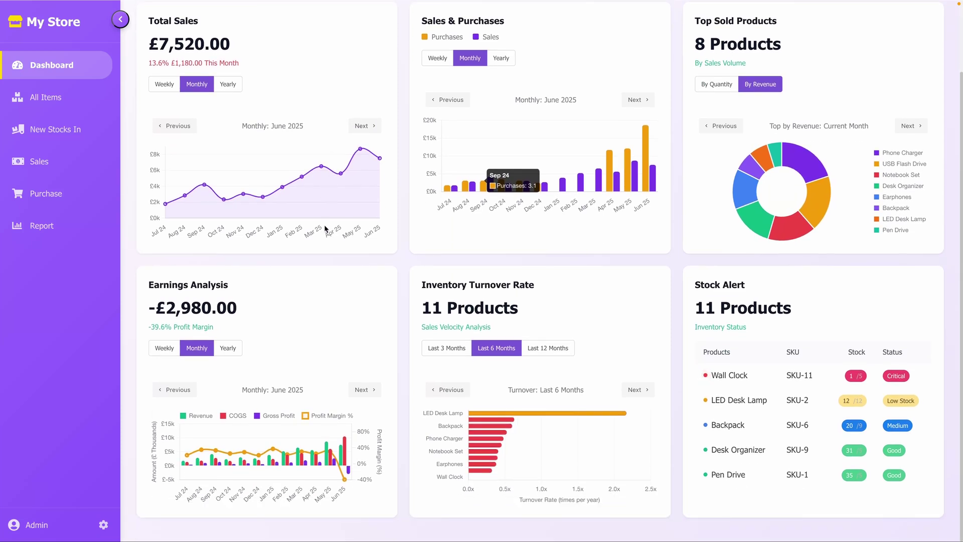
{"action": "scroll", "coordinate": [374, 350], "scroll_direction": "up", "scroll_amount": 2}
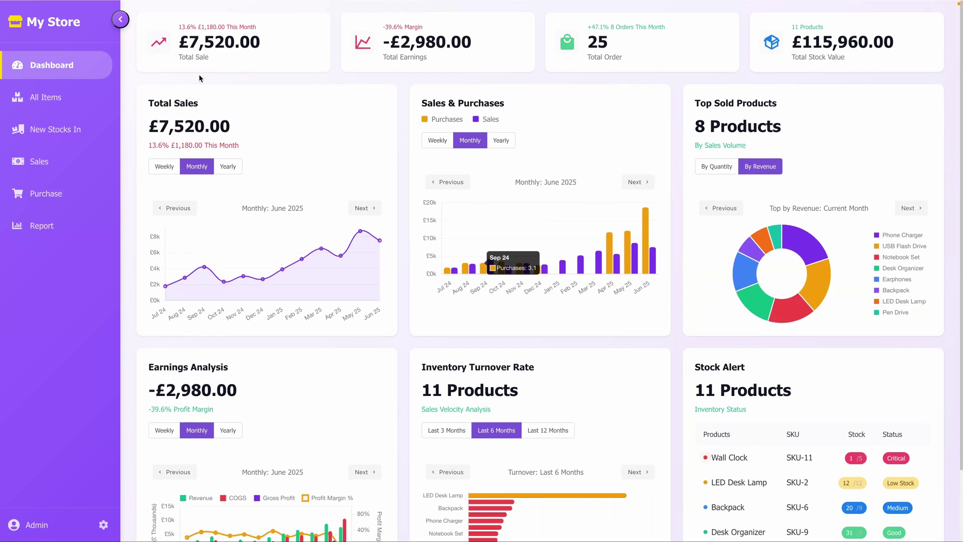
{"action": "left_click", "coordinate": [115, 24]}
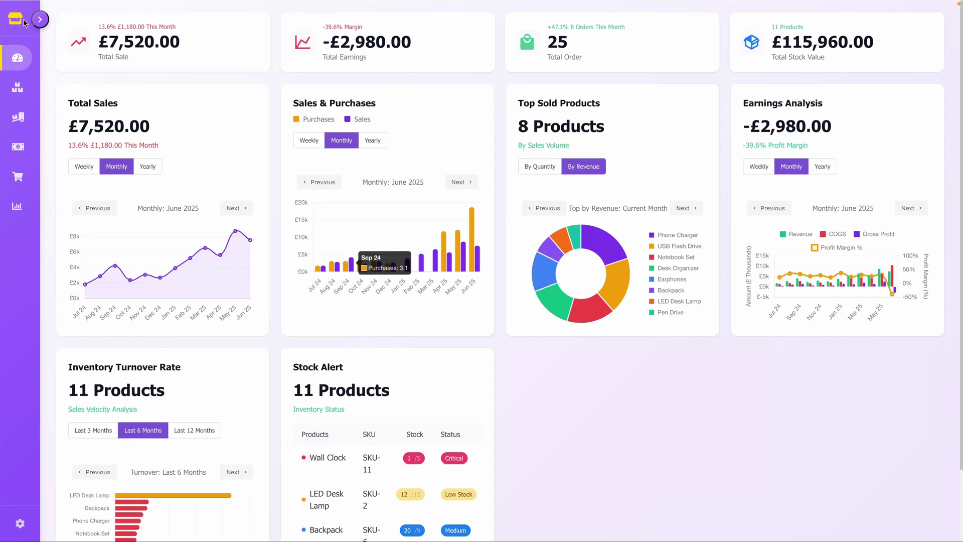
{"action": "left_click", "coordinate": [40, 21]}
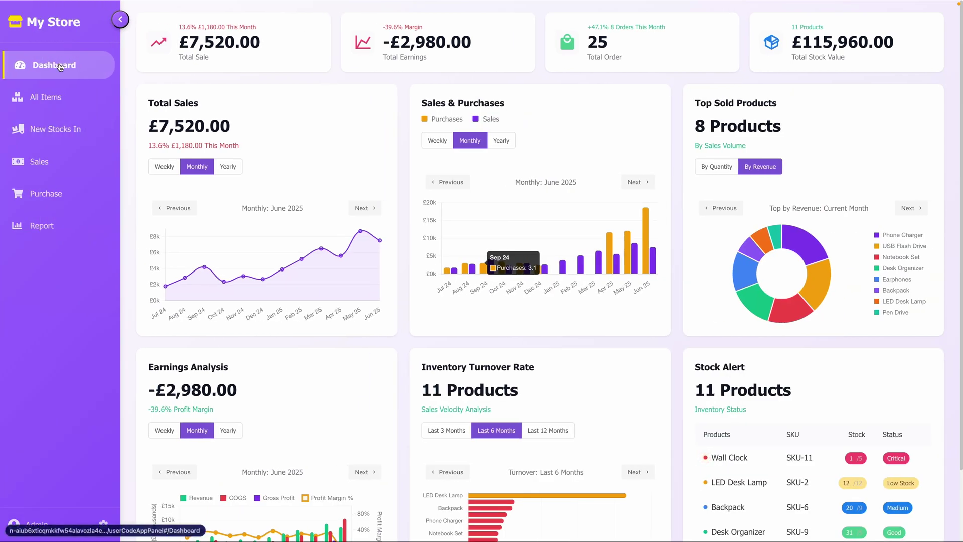
Step: Tour the All Items, New Stocks In, Sales, Purchase and Report pages in turn
{"action": "left_click", "coordinate": [66, 102]}
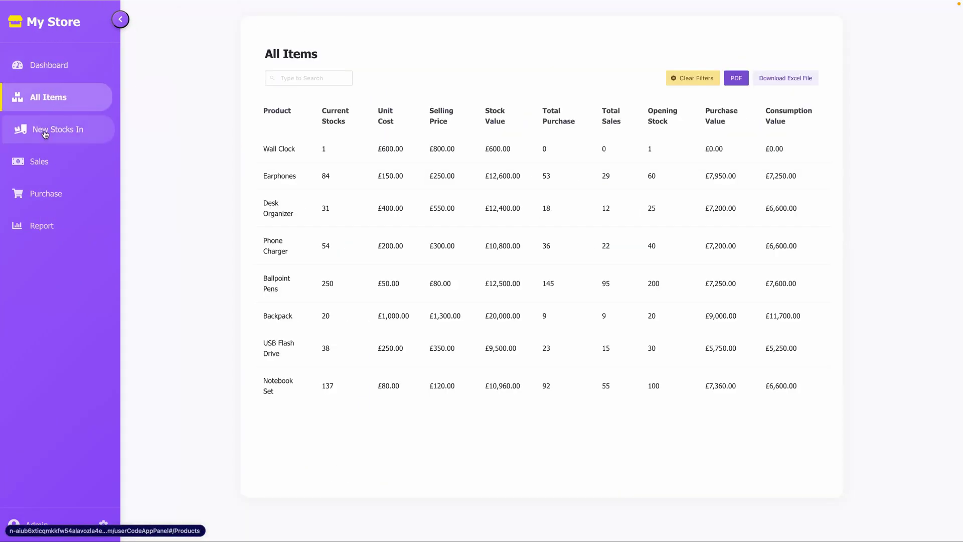
{"action": "left_click", "coordinate": [44, 134]}
{"action": "left_click", "coordinate": [40, 161]}
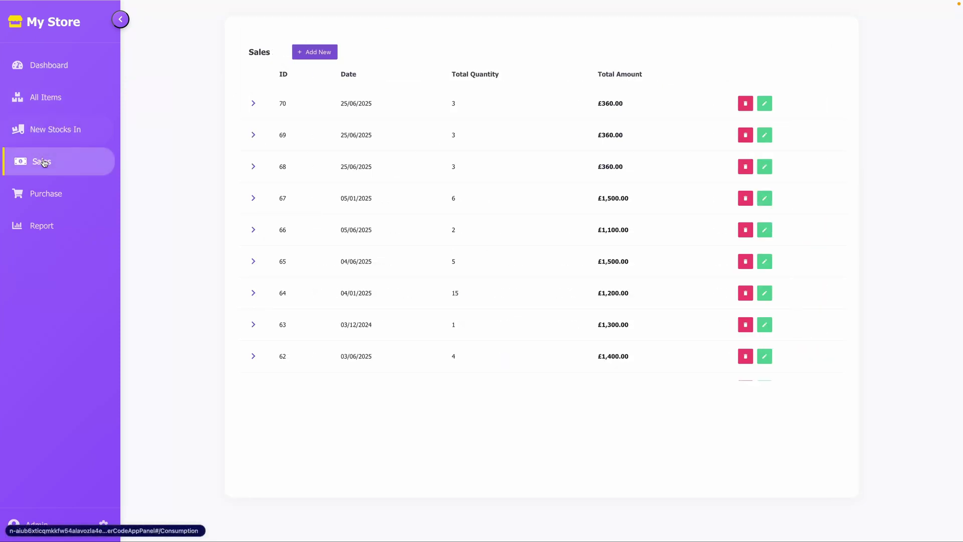
{"action": "left_click", "coordinate": [29, 199]}
{"action": "left_click", "coordinate": [36, 227]}
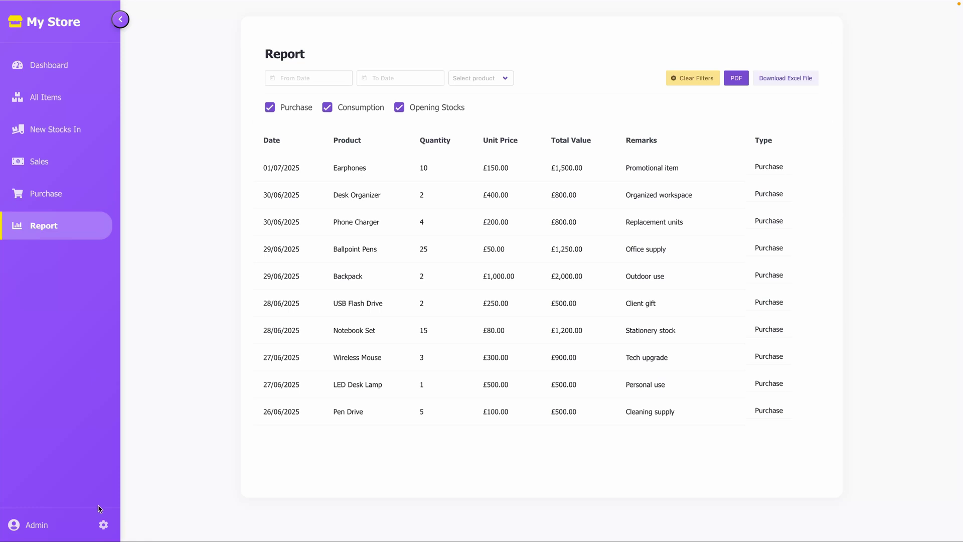
Step: Look over the app preferences and cancel them, then switch to the Stock Management spreadsheet
{"action": "left_click", "coordinate": [104, 525]}
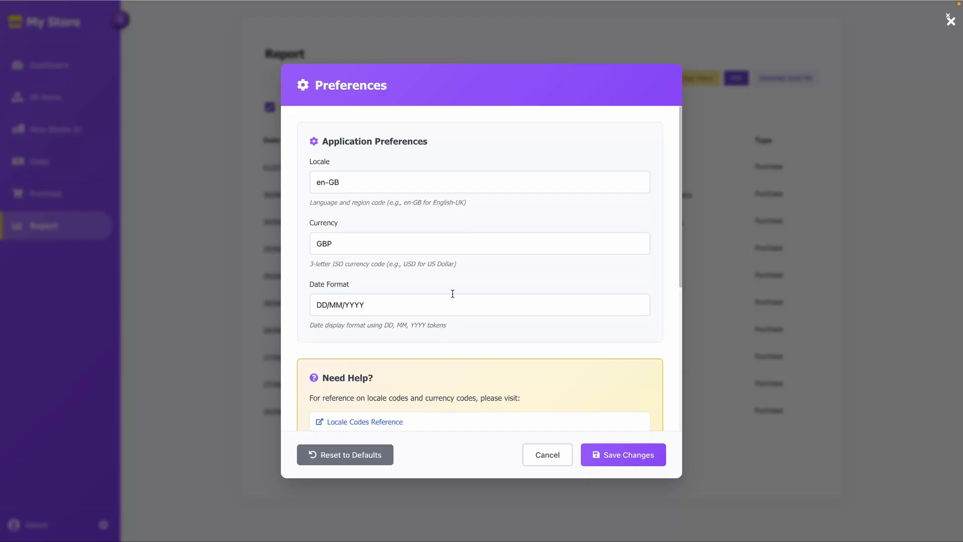
{"action": "scroll", "coordinate": [420, 321], "scroll_direction": "down", "scroll_amount": 3}
{"action": "scroll", "coordinate": [421, 331], "scroll_direction": "up", "scroll_amount": 3}
{"action": "left_click", "coordinate": [544, 464]}
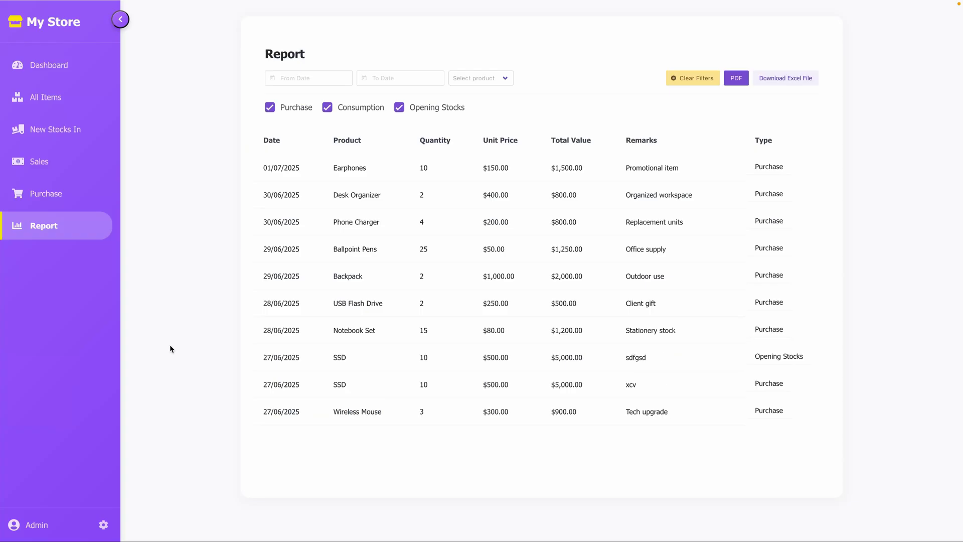
{"action": "left_click", "coordinate": [43, 88]}
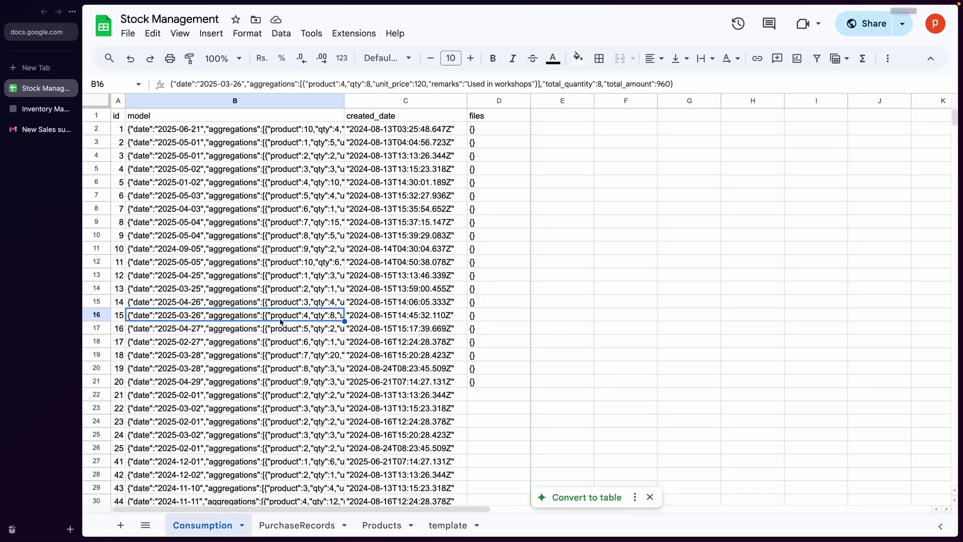
{"action": "key", "text": "super+s"}
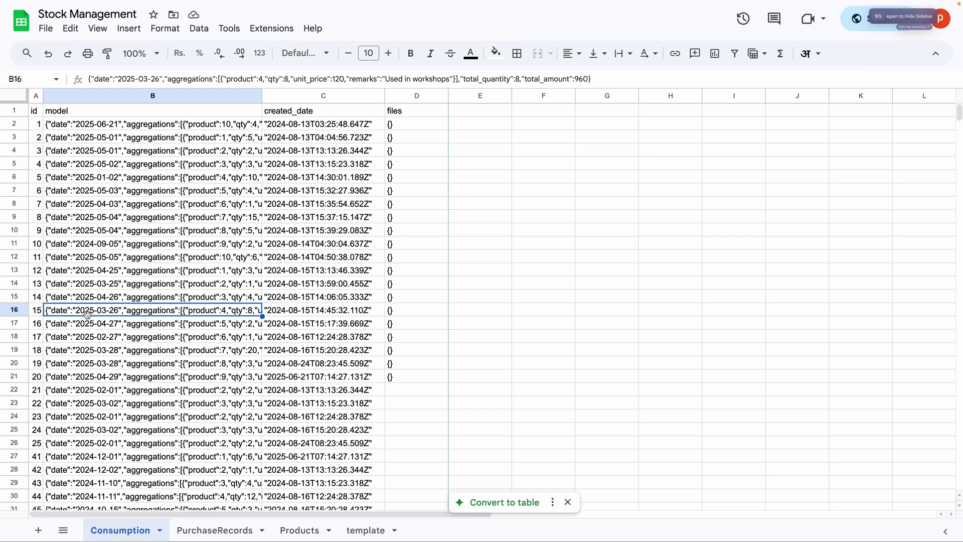
Step: Return from the spreadsheet to the My Store tab and open the Dashboard
{"action": "key", "text": "super+s"}
{"action": "left_click", "coordinate": [35, 108]}
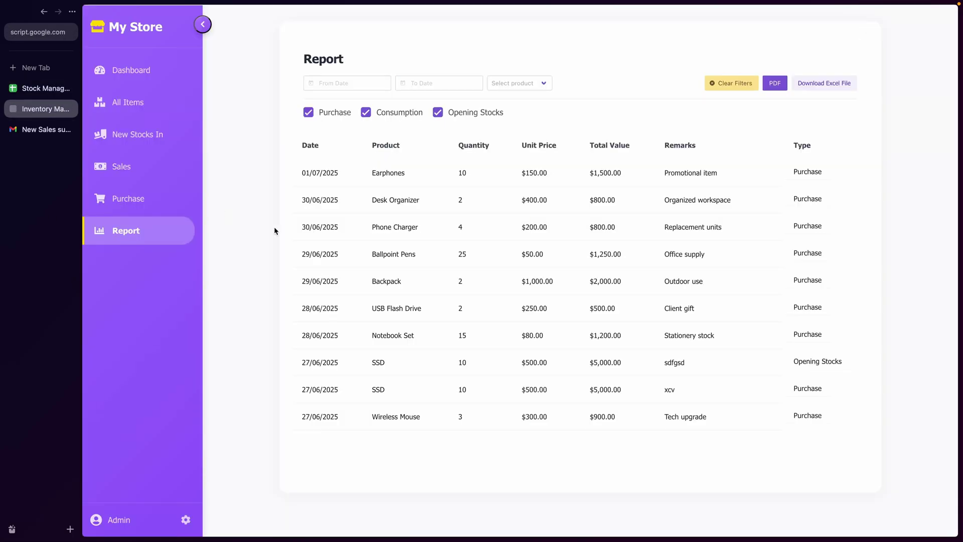
{"action": "key", "text": "super+s"}
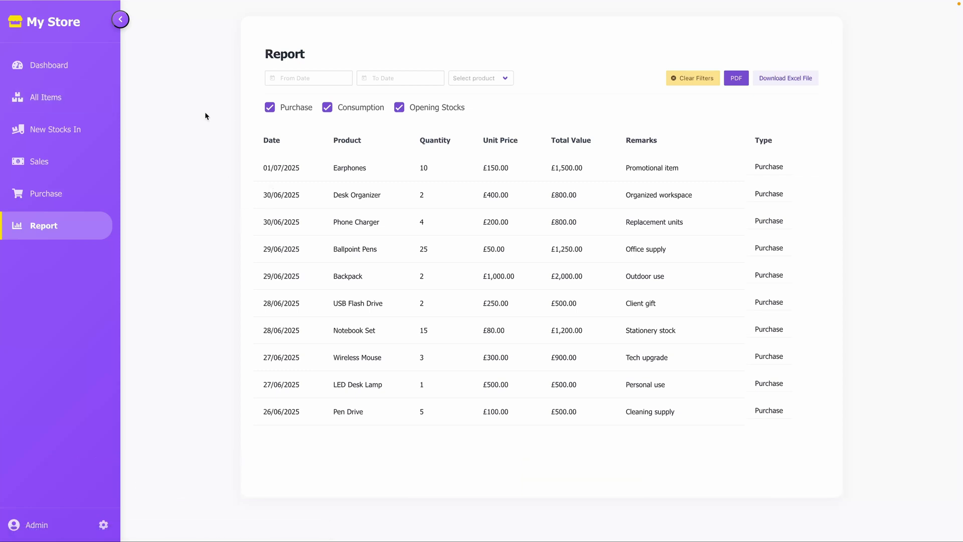
{"action": "left_click", "coordinate": [49, 65]}
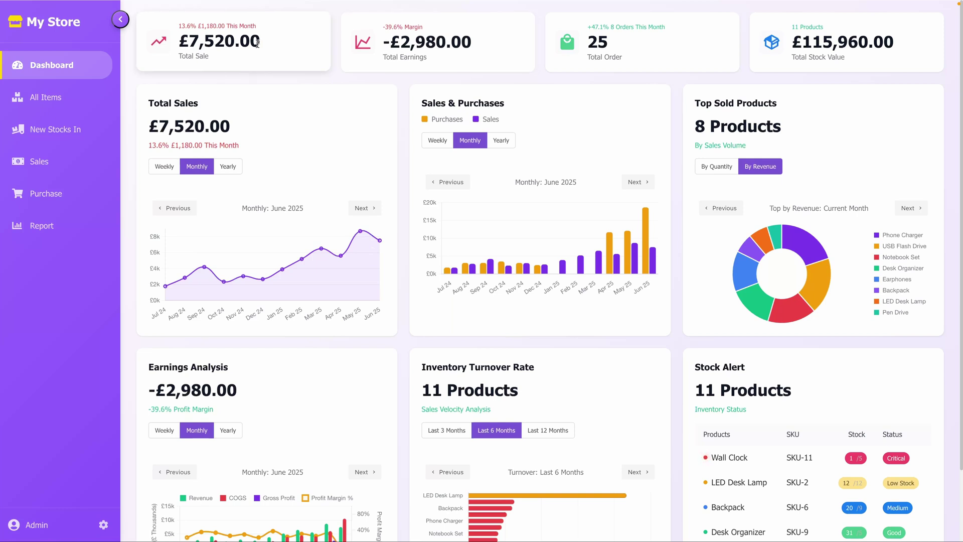
{"action": "left_click_drag", "start_coordinate": [257, 44], "coordinate": [256, 24]}
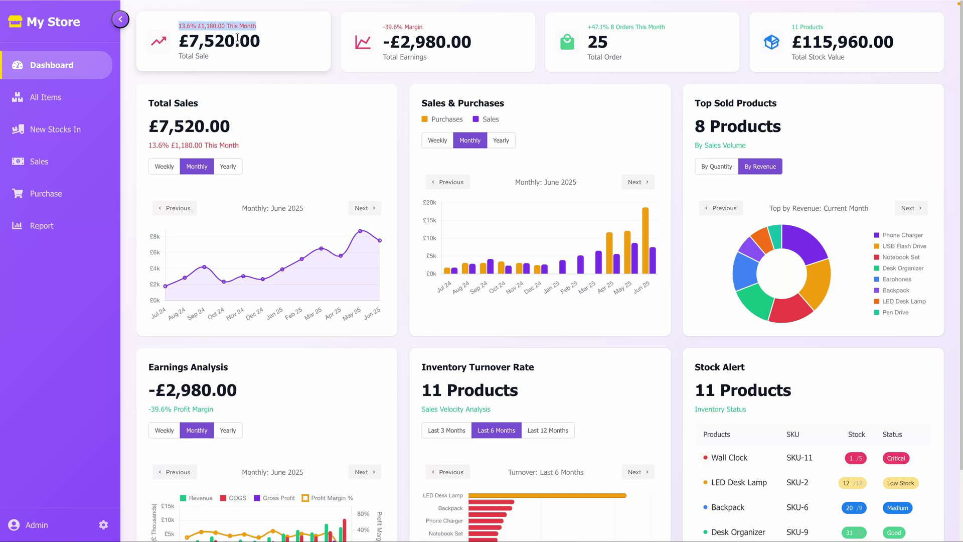
{"action": "left_click", "coordinate": [295, 44]}
{"action": "left_click_drag", "start_coordinate": [390, 42], "coordinate": [472, 43]}
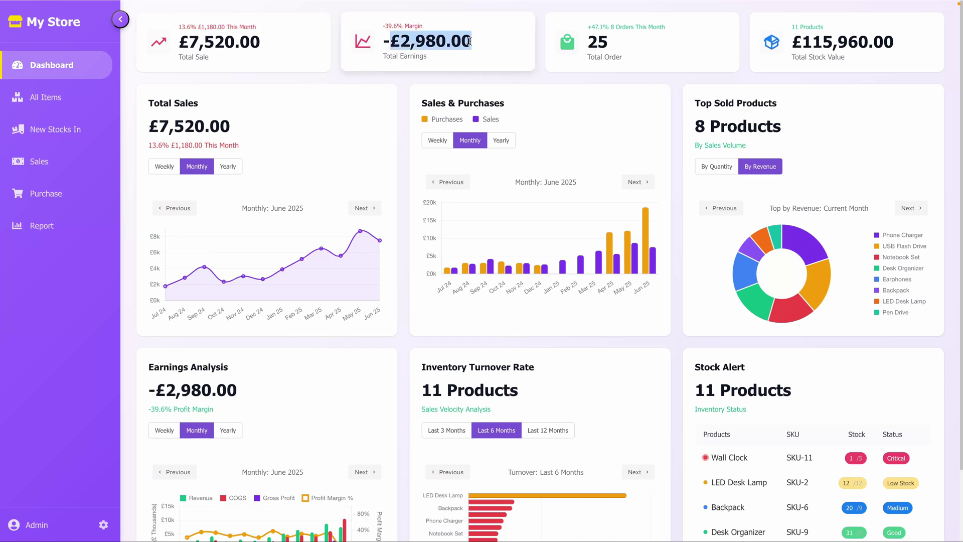
{"action": "left_click", "coordinate": [426, 28]}
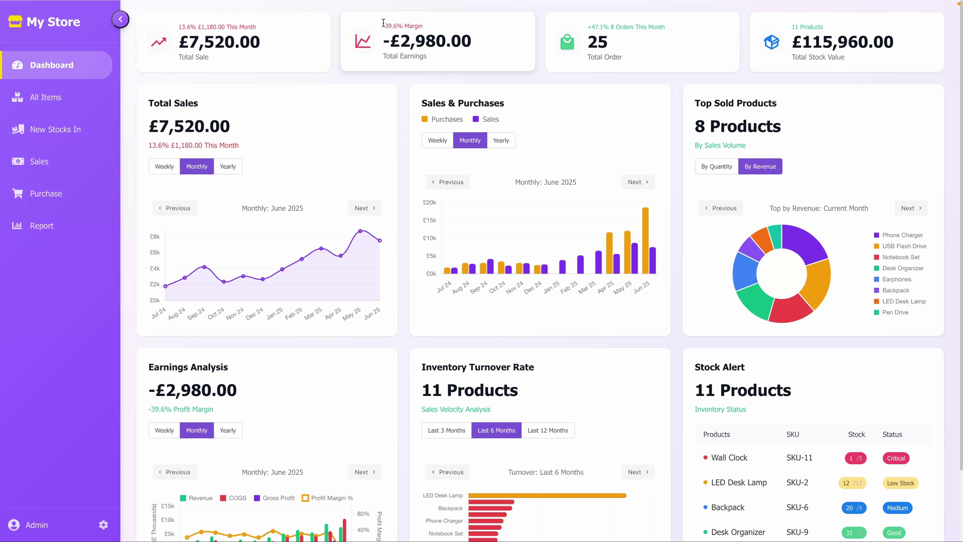
{"action": "left_click_drag", "start_coordinate": [382, 26], "coordinate": [422, 25]}
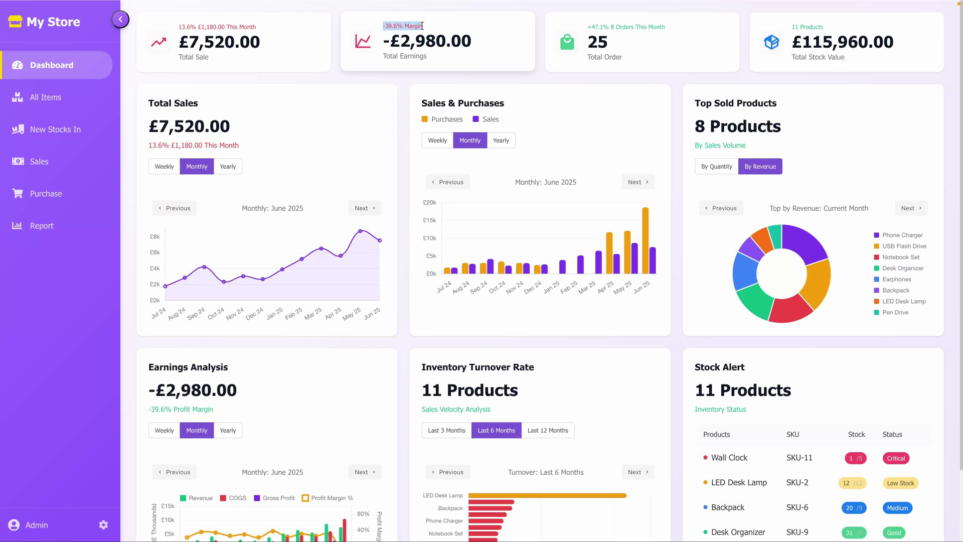
{"action": "left_click", "coordinate": [627, 41]}
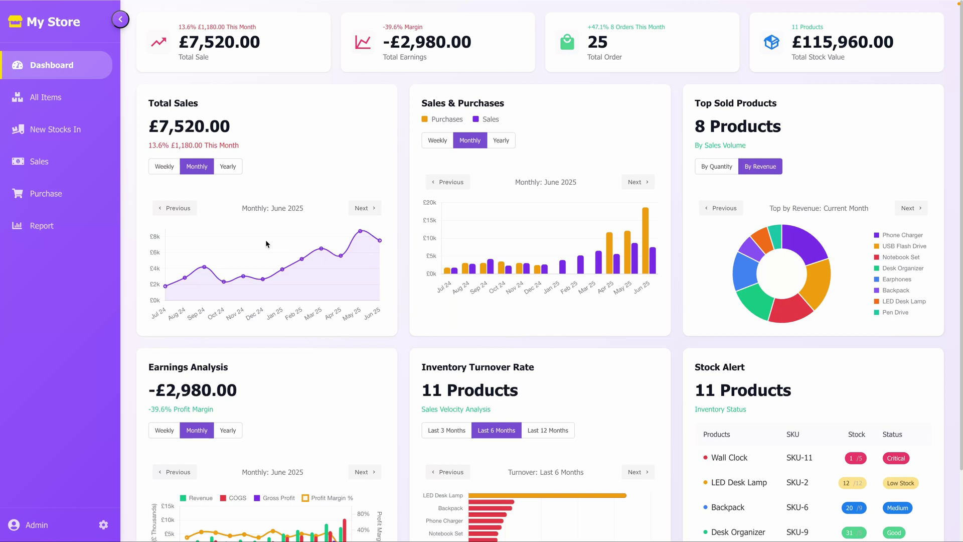
{"action": "left_click", "coordinate": [183, 209]}
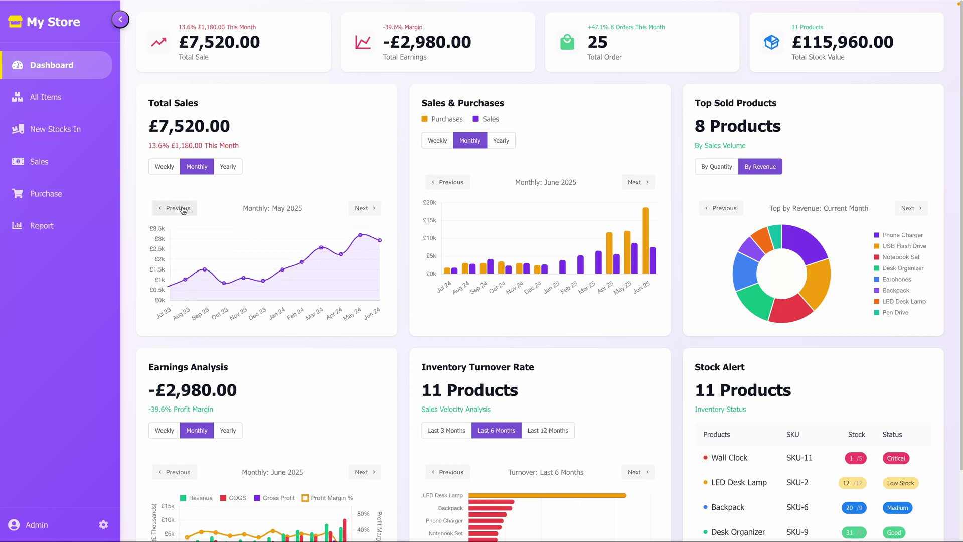
{"action": "left_click", "coordinate": [164, 167]}
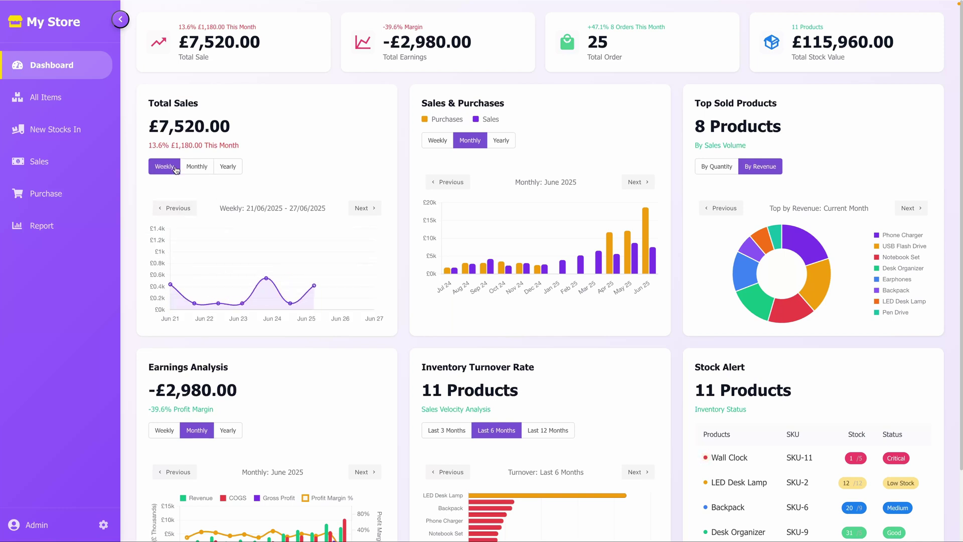
{"action": "left_click", "coordinate": [226, 166]}
{"action": "left_click", "coordinate": [200, 169]}
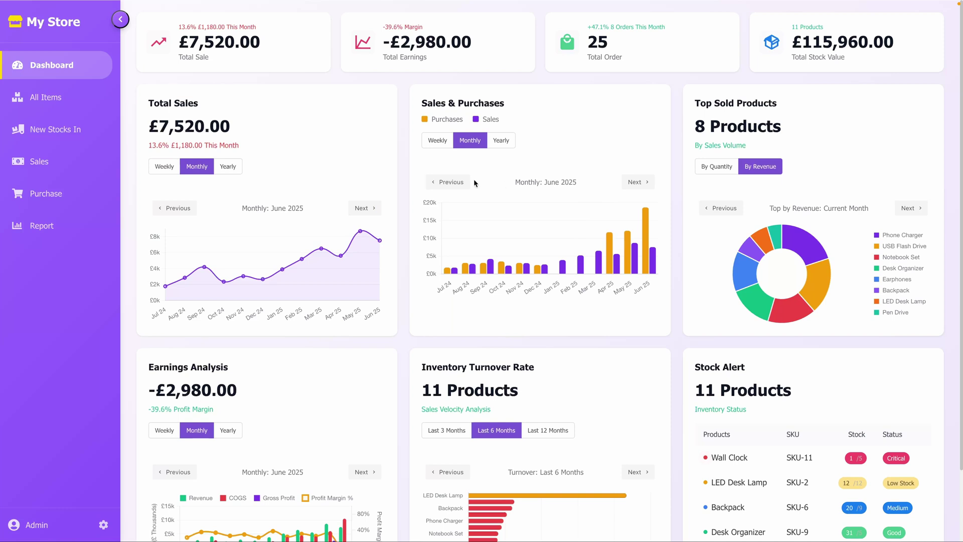
{"action": "left_click", "coordinate": [438, 183]}
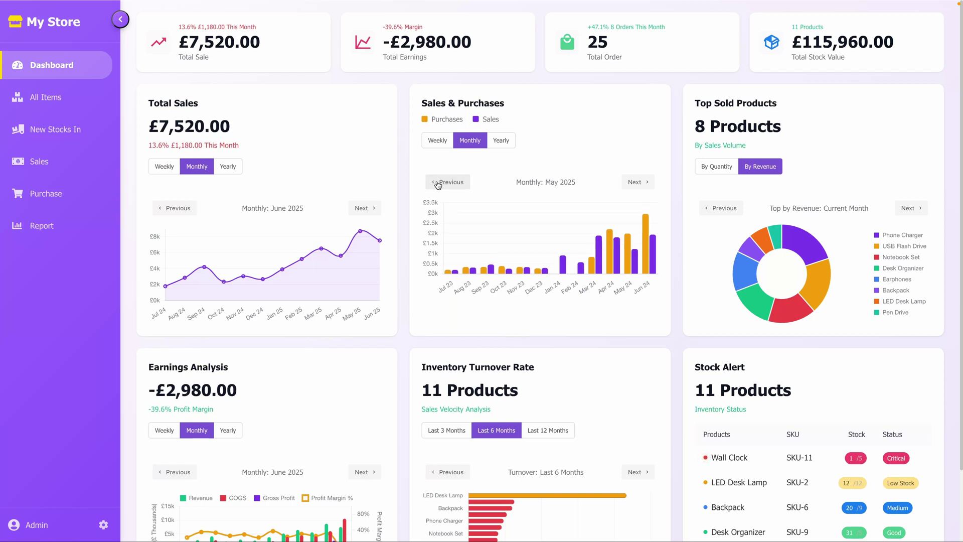
{"action": "left_click", "coordinate": [635, 182]}
{"action": "left_click", "coordinate": [443, 144]}
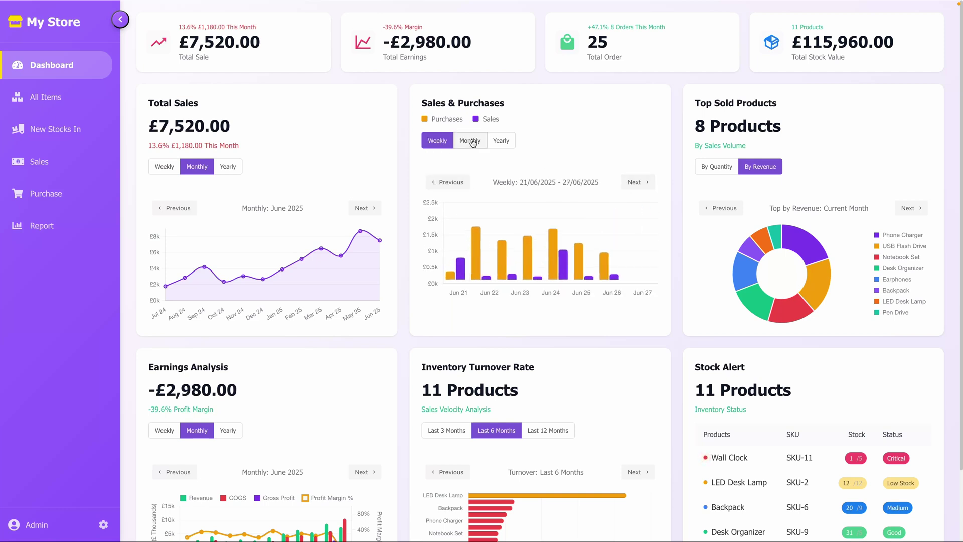
{"action": "left_click", "coordinate": [500, 141]}
{"action": "left_click", "coordinate": [471, 143]}
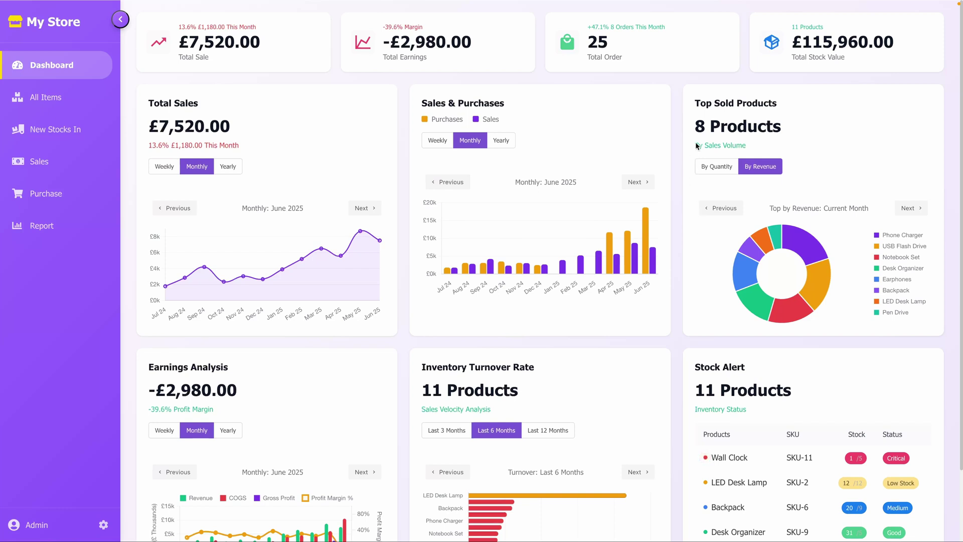
{"action": "left_click_drag", "start_coordinate": [797, 132], "coordinate": [707, 97]}
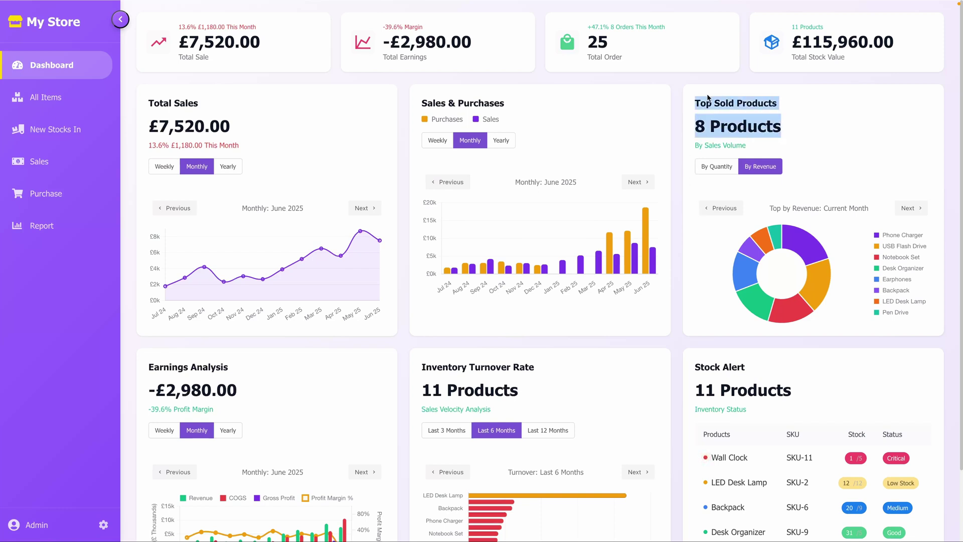
{"action": "left_click", "coordinate": [768, 135]}
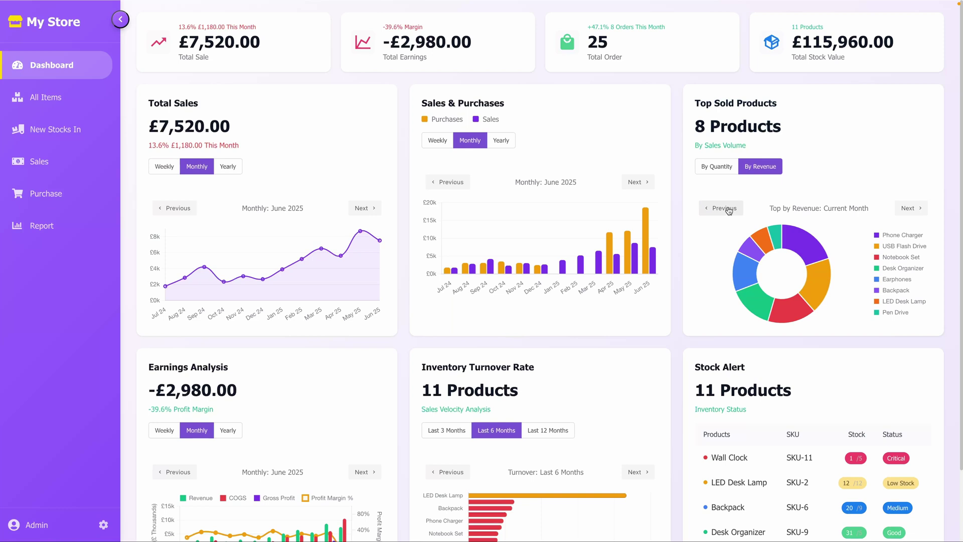
{"action": "left_click", "coordinate": [704, 166]}
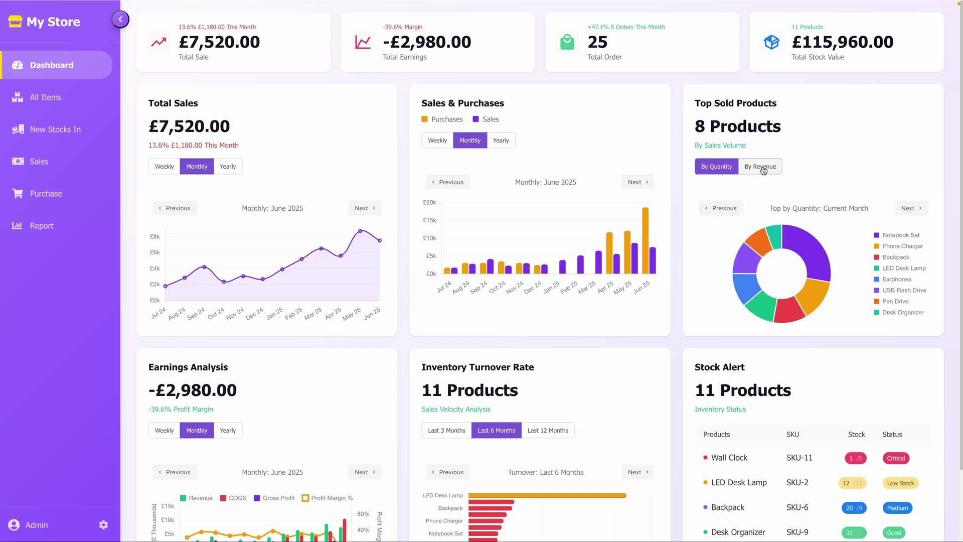
{"action": "left_click", "coordinate": [763, 170]}
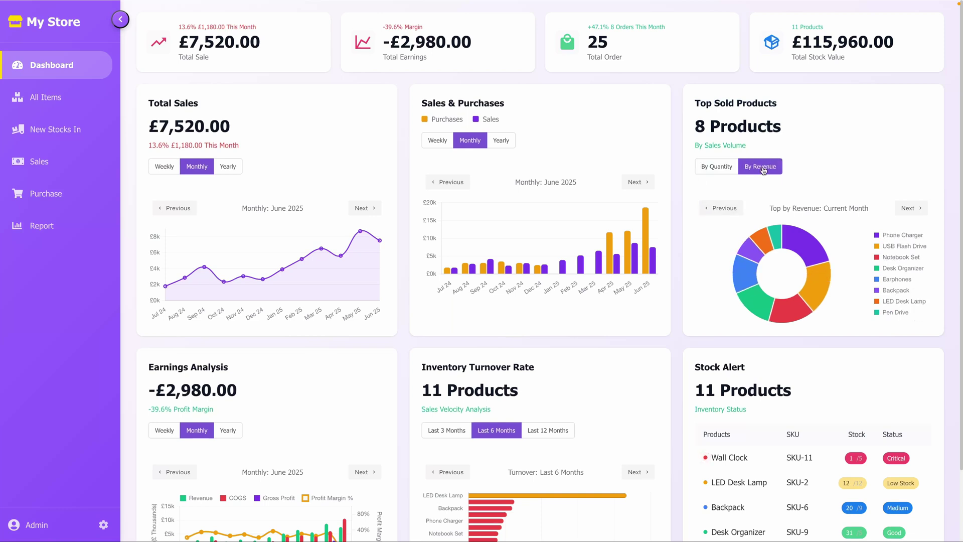
{"action": "left_click", "coordinate": [724, 206]}
{"action": "left_click", "coordinate": [911, 208]}
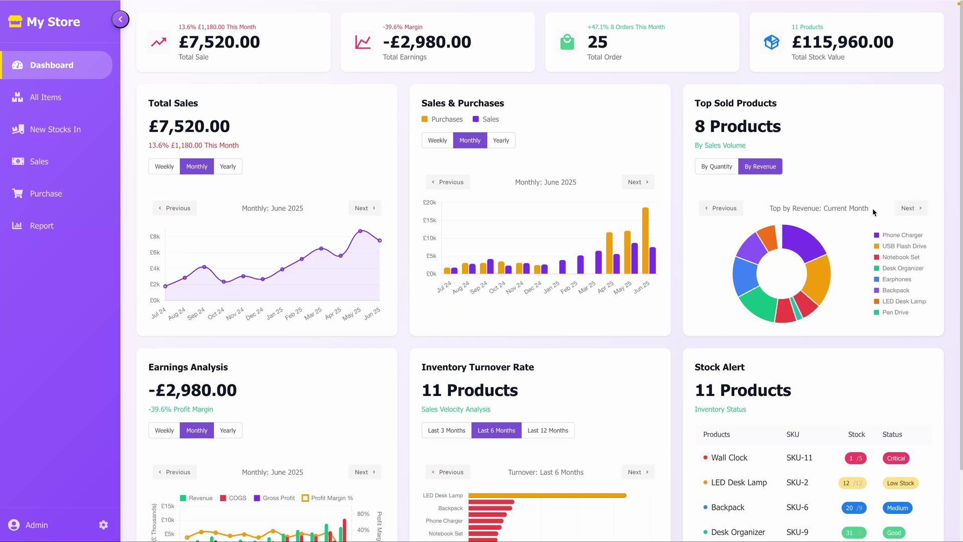
{"action": "scroll", "coordinate": [243, 384], "scroll_direction": "down", "scroll_amount": 1}
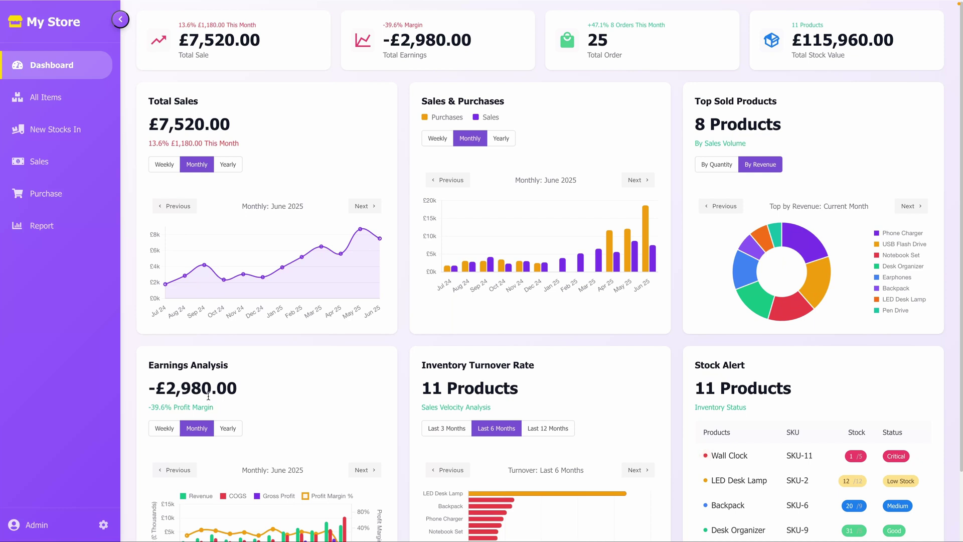
{"action": "scroll", "coordinate": [211, 392], "scroll_direction": "down", "scroll_amount": 2}
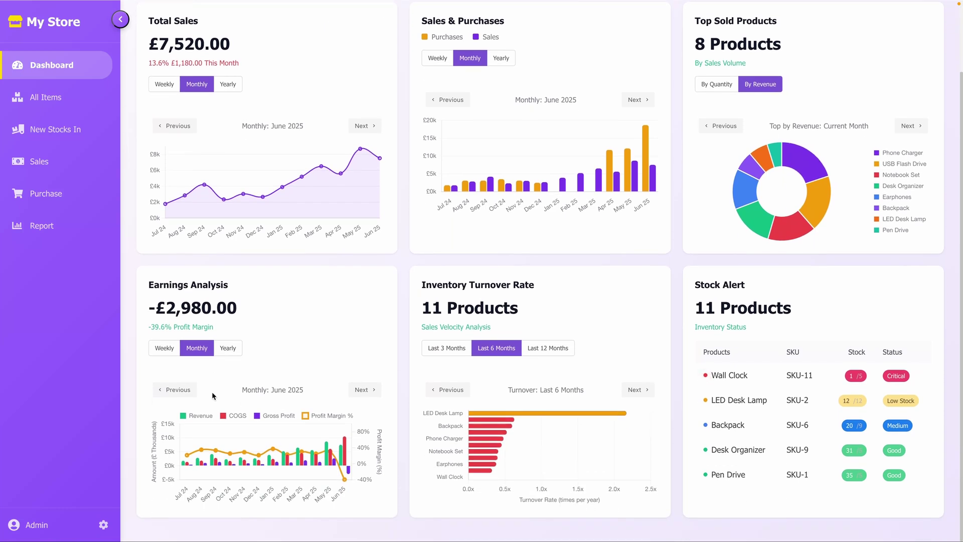
{"action": "left_click_drag", "start_coordinate": [149, 294], "coordinate": [247, 317]}
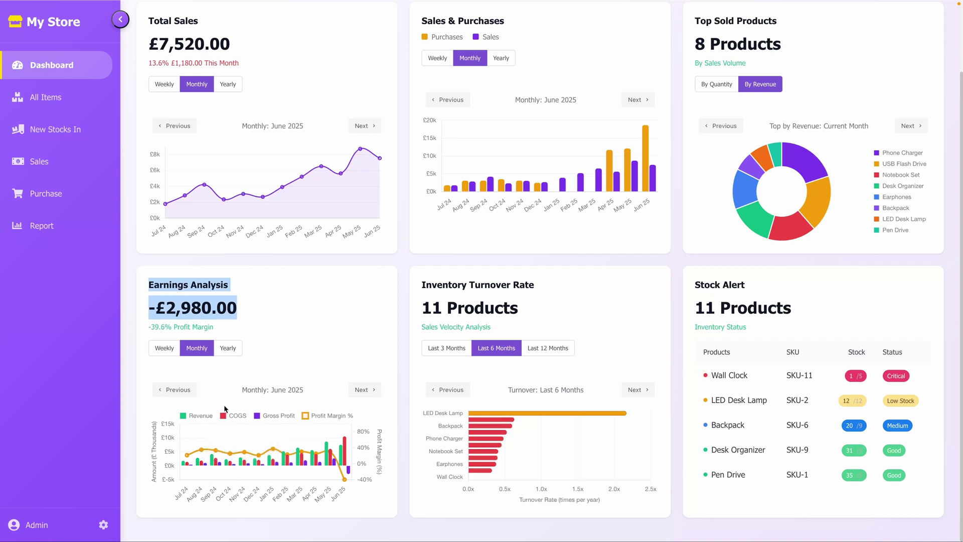
{"action": "left_click", "coordinate": [290, 415]}
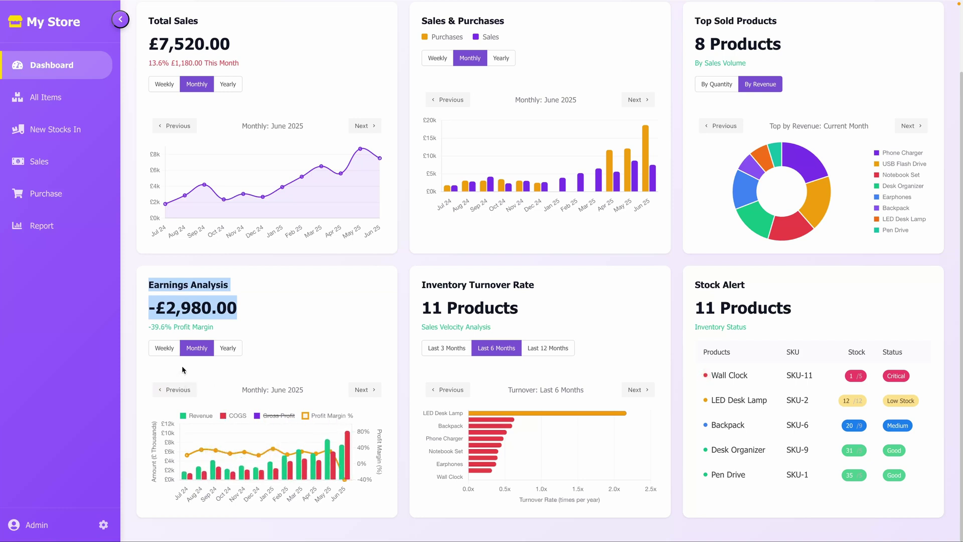
{"action": "left_click", "coordinate": [284, 416]}
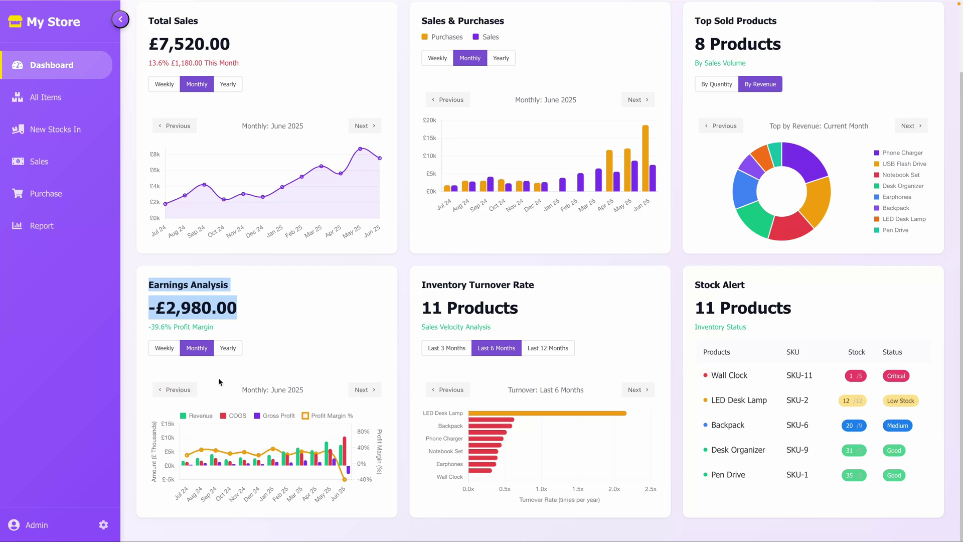
{"action": "left_click_drag", "start_coordinate": [226, 327], "coordinate": [147, 322]}
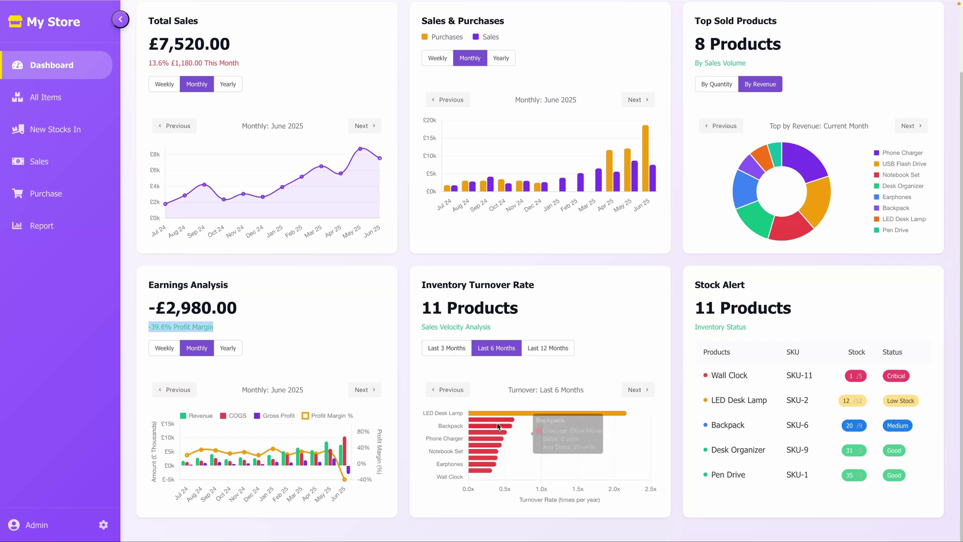
{"action": "mouse_move", "coordinate": [496, 428]}
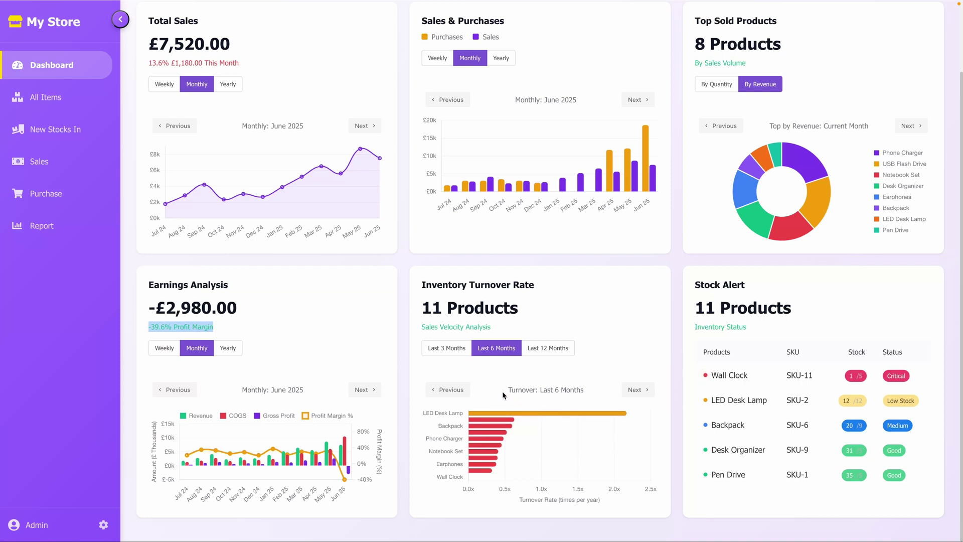
{"action": "mouse_move", "coordinate": [588, 414]}
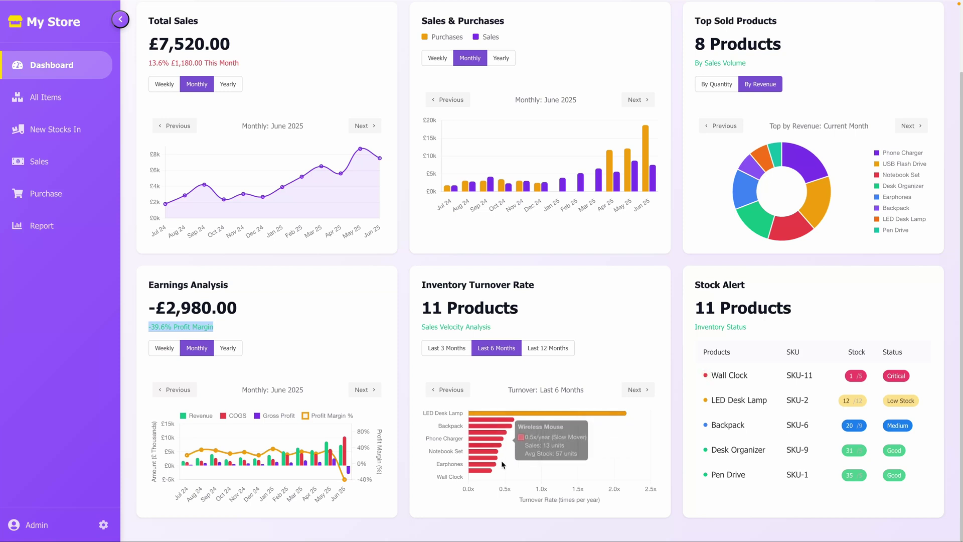
{"action": "left_click", "coordinate": [453, 353]}
{"action": "left_click", "coordinate": [547, 353]}
{"action": "left_click", "coordinate": [494, 348]}
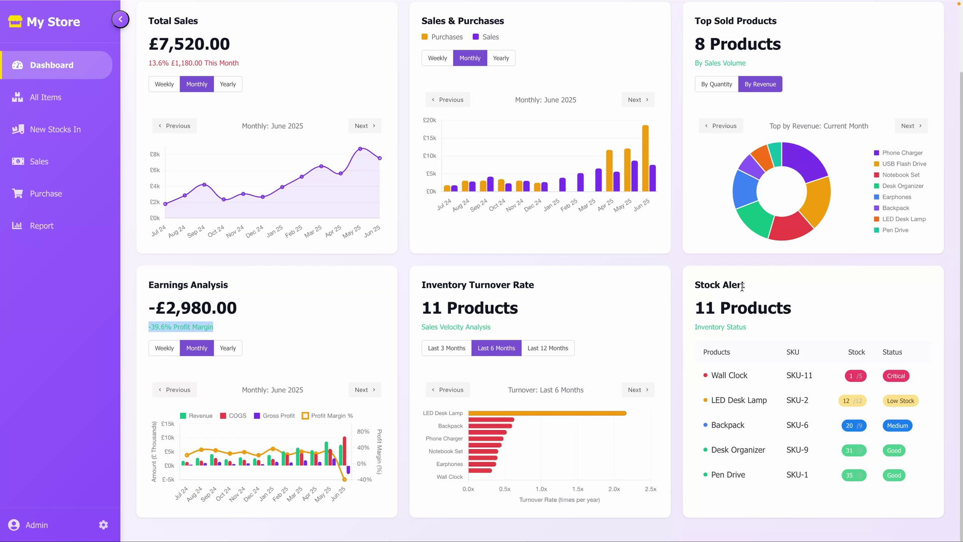
{"action": "left_click_drag", "start_coordinate": [718, 290], "coordinate": [792, 313]}
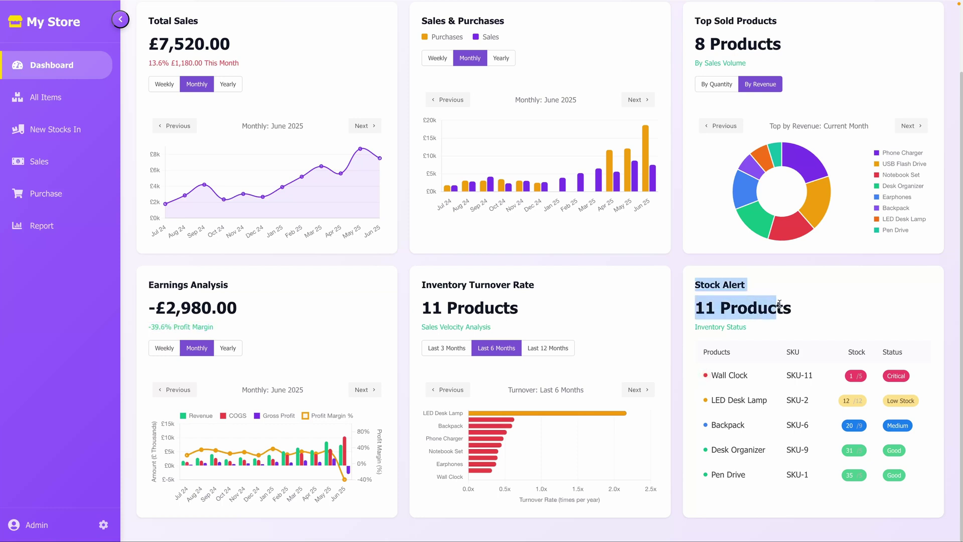
{"action": "left_click", "coordinate": [834, 312]}
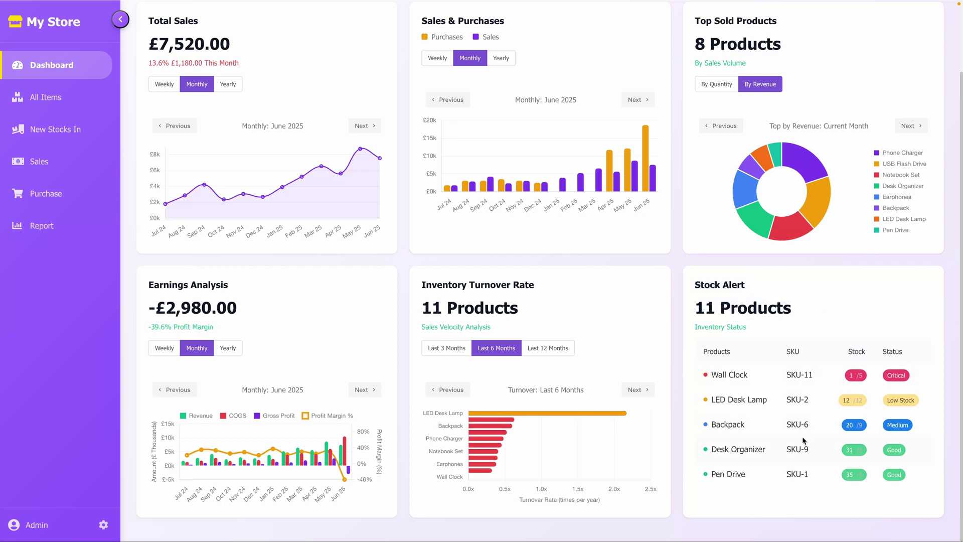
{"action": "scroll", "coordinate": [798, 441], "scroll_direction": "down", "scroll_amount": 3}
{"action": "scroll", "coordinate": [803, 441], "scroll_direction": "up", "scroll_amount": 3}
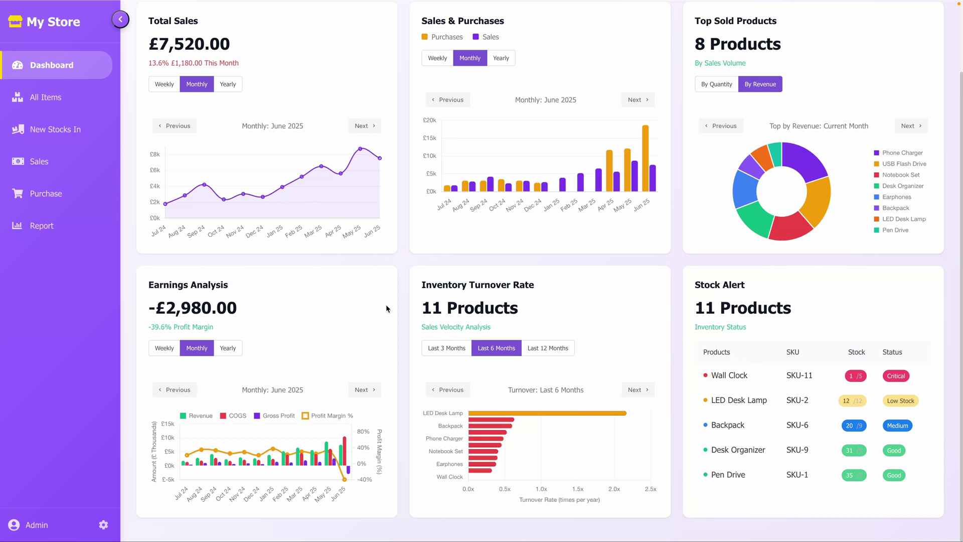
Step: Save locale en-US and currency USD in Preferences, then highlight the dollar Total Sales figure
{"action": "left_click", "coordinate": [103, 527]}
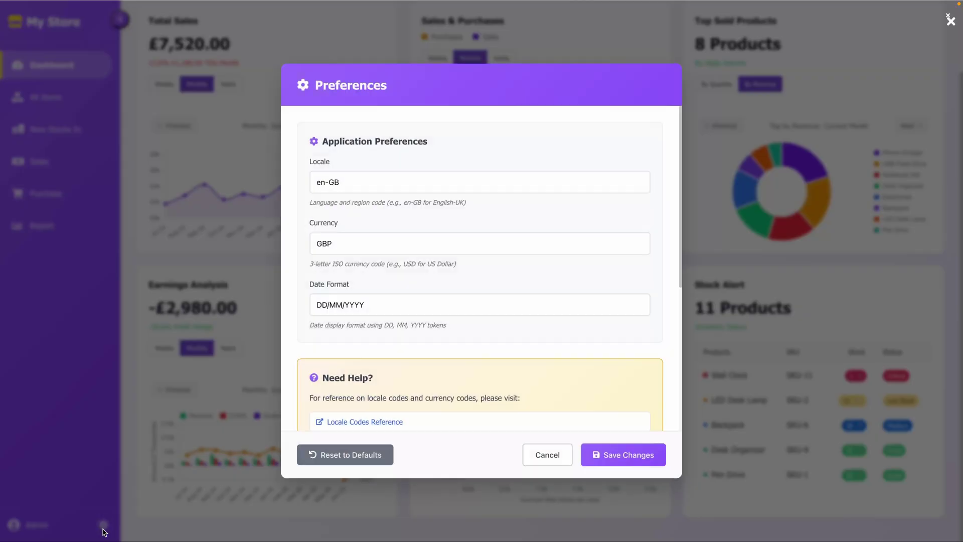
{"action": "left_click", "coordinate": [344, 185]}
{"action": "key", "text": "BackSpace"}
{"action": "key", "text": "BackSpace"}
{"action": "type", "text": "U"}
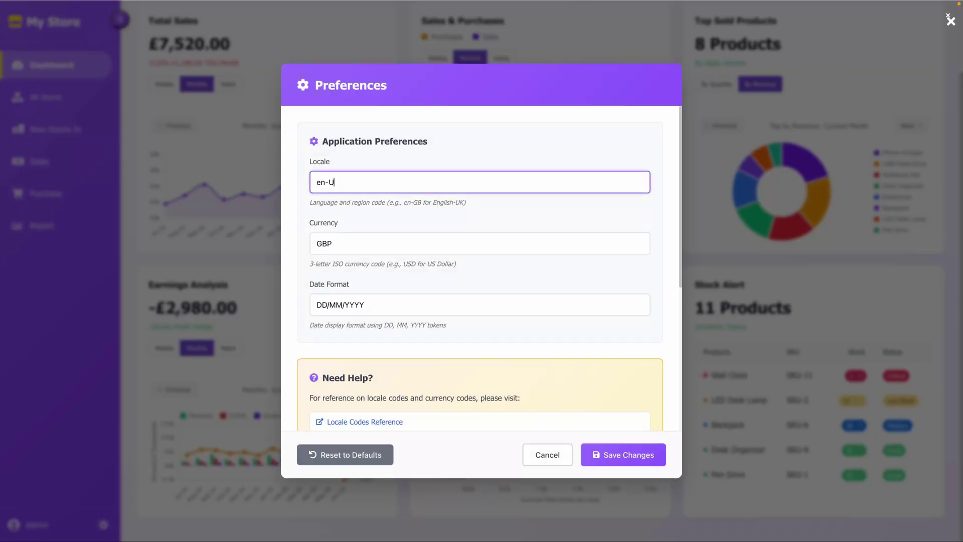
{"action": "type", "text": "S"}
{"action": "key", "text": "Tab"}
{"action": "type", "text": "USD"}
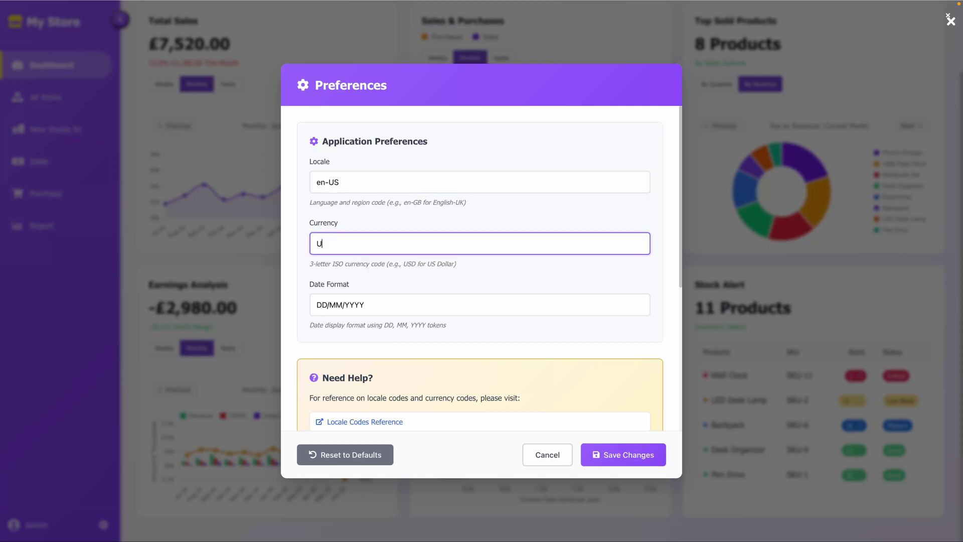
{"action": "left_click", "coordinate": [623, 454]}
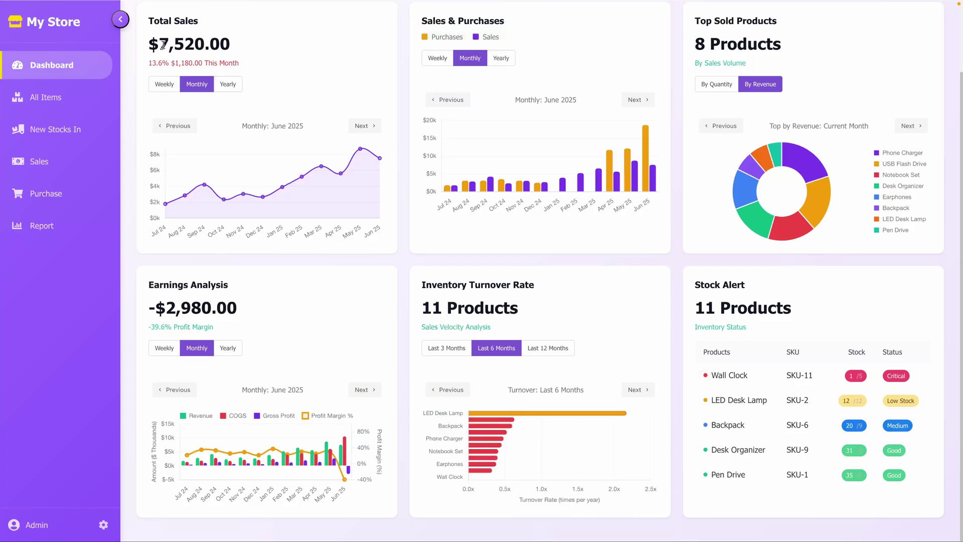
{"action": "left_click_drag", "start_coordinate": [159, 45], "coordinate": [223, 48]}
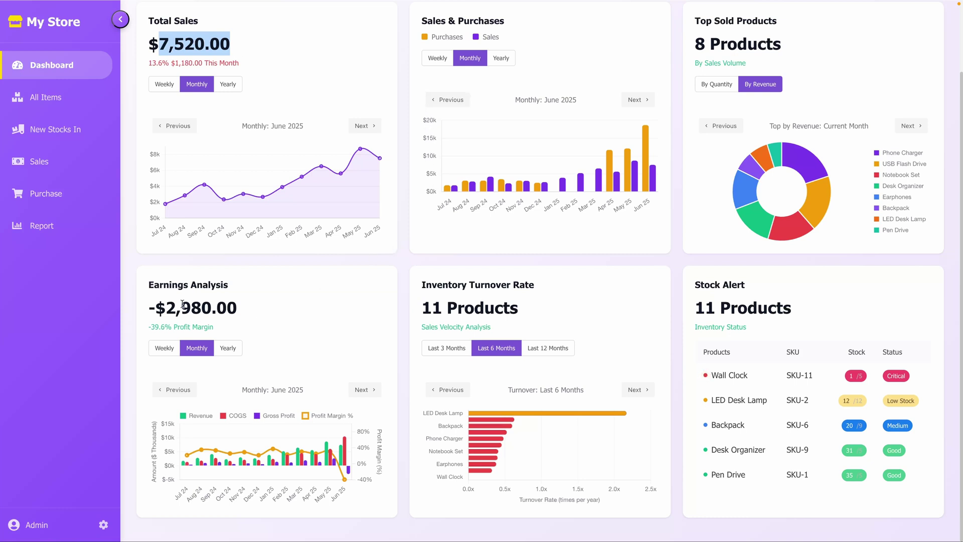
Step: Open All Items, search for 'bac', then clear filters to list all 8 products
{"action": "left_click", "coordinate": [70, 97]}
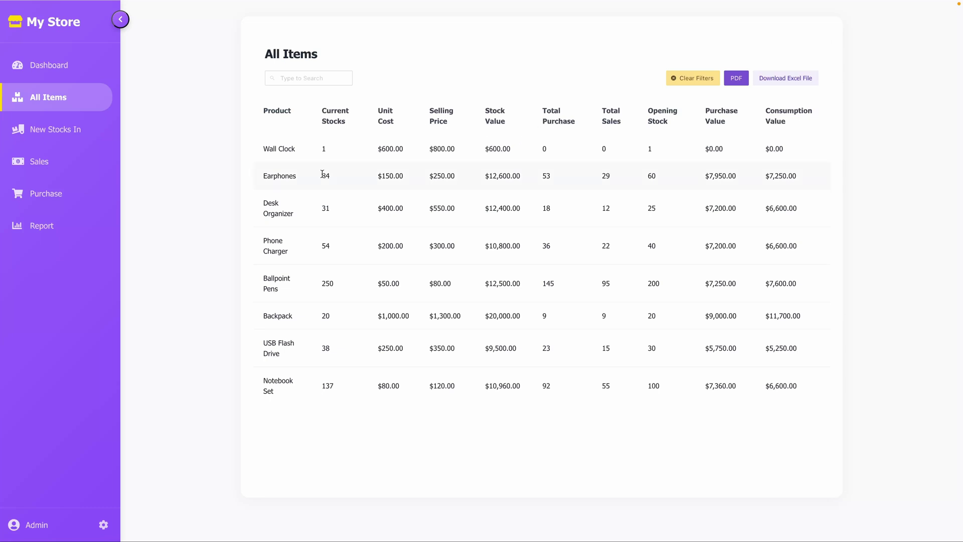
{"action": "left_click", "coordinate": [293, 77]}
{"action": "type", "text": "back"}
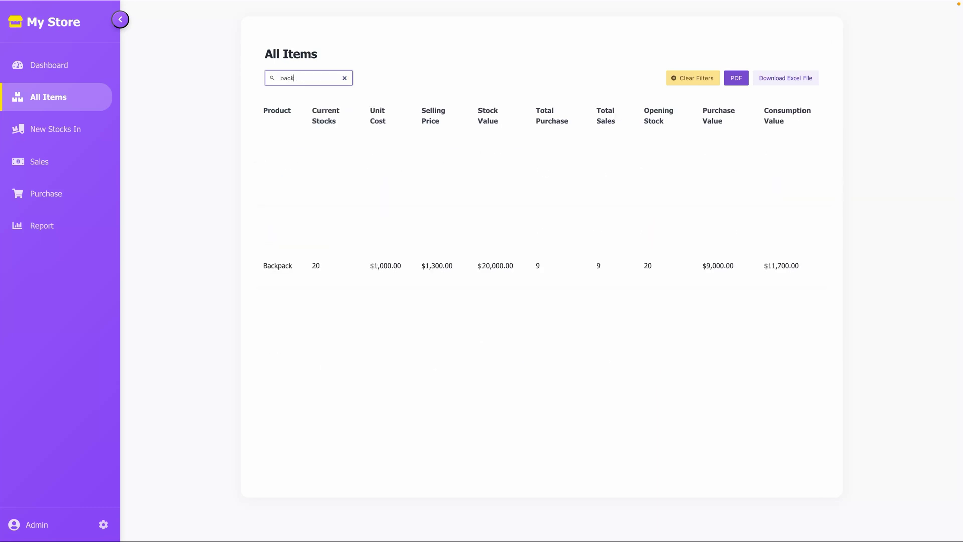
{"action": "left_click", "coordinate": [684, 83]}
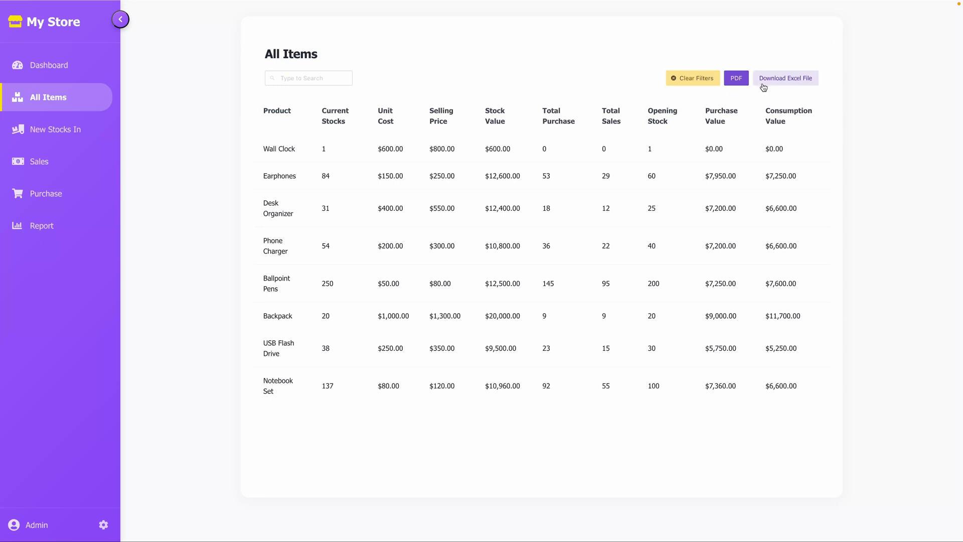
Step: On the Report page, try the Purchase toggle, date fields and Ballpoint Pens filter, then clear all filters
{"action": "left_click", "coordinate": [48, 229]}
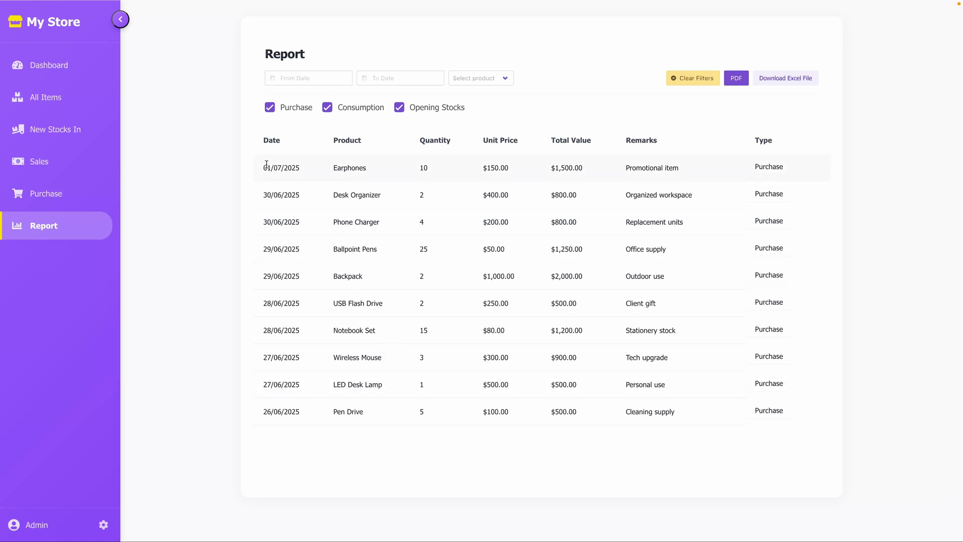
{"action": "left_click", "coordinate": [270, 108]}
{"action": "left_click", "coordinate": [274, 110]}
{"action": "left_click", "coordinate": [324, 82]}
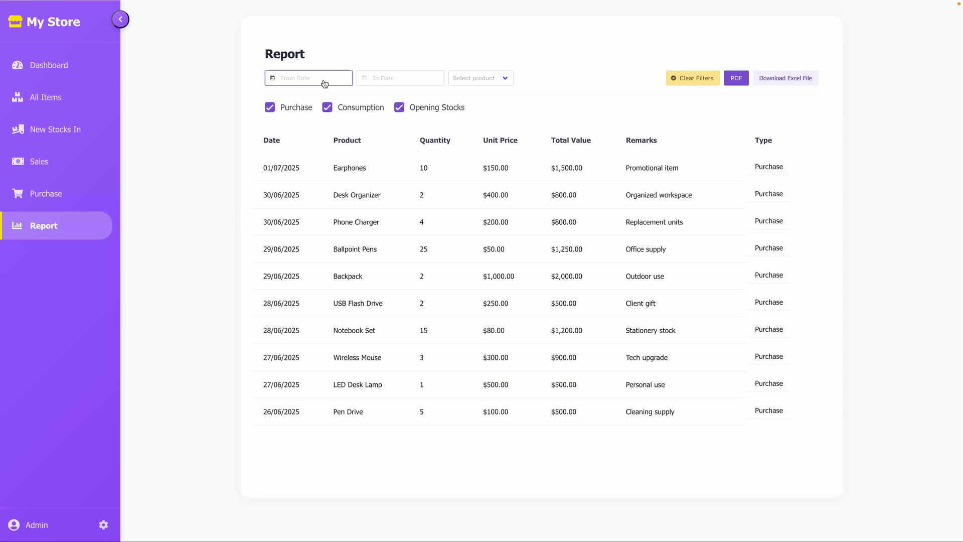
{"action": "left_click", "coordinate": [400, 80]}
{"action": "left_click", "coordinate": [493, 79]}
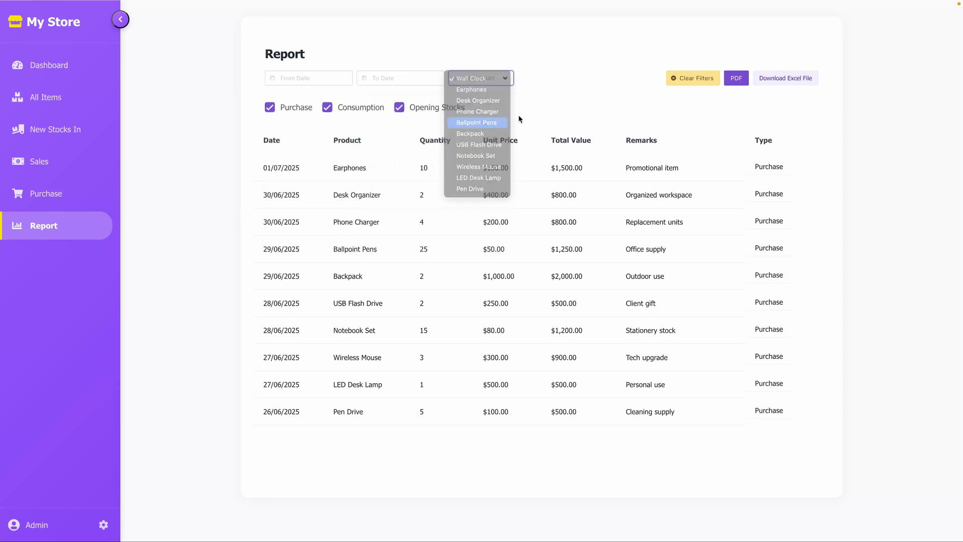
{"action": "left_click", "coordinate": [506, 122]}
{"action": "left_click", "coordinate": [697, 79]}
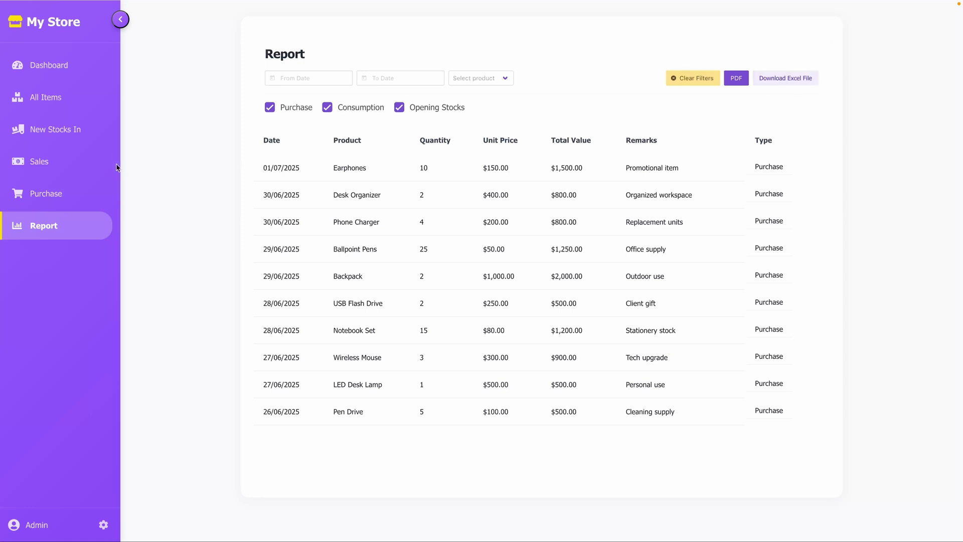
Step: Start a new Stocks In entry for product SSD with quantity 10
{"action": "left_click", "coordinate": [57, 131]}
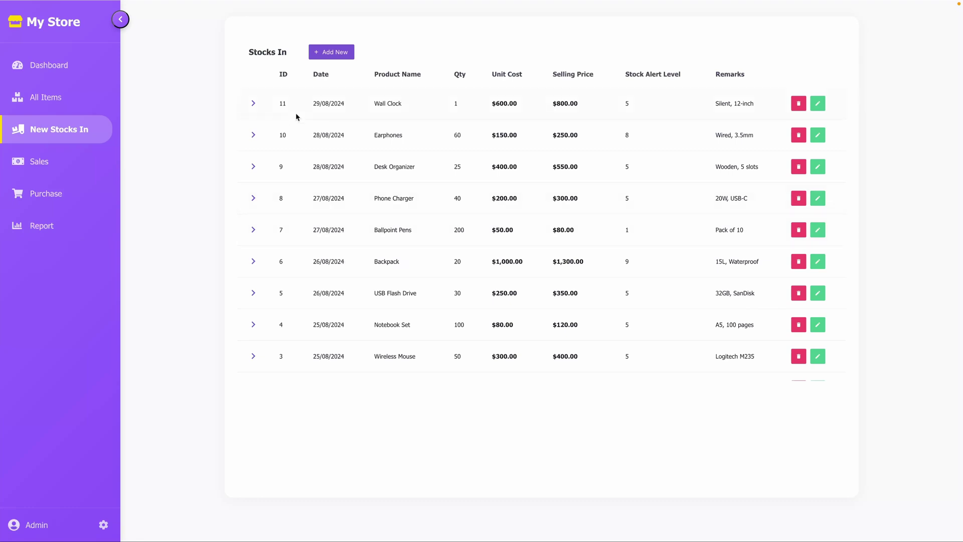
{"action": "left_click", "coordinate": [333, 54]}
{"action": "left_click", "coordinate": [506, 114]}
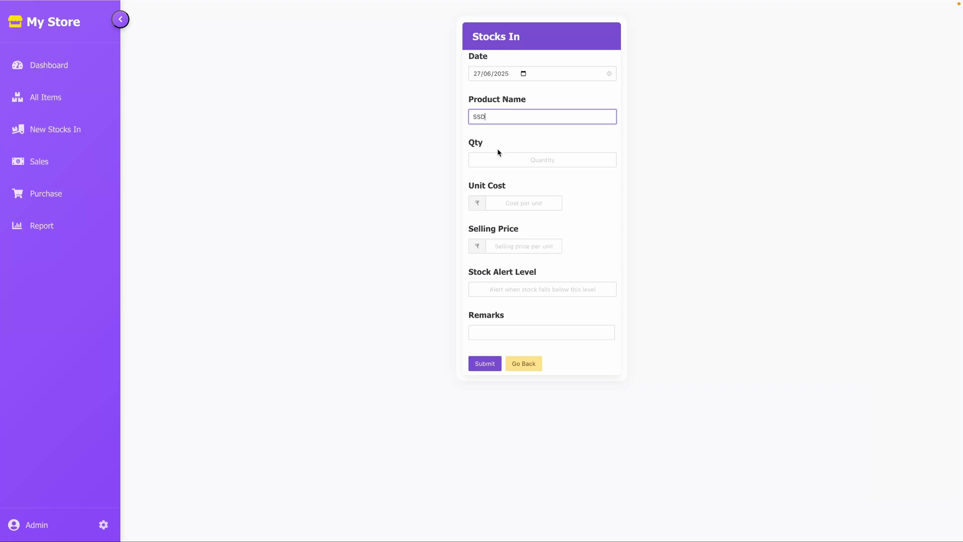
{"action": "type", "text": "SSD"}
{"action": "left_click", "coordinate": [507, 162]}
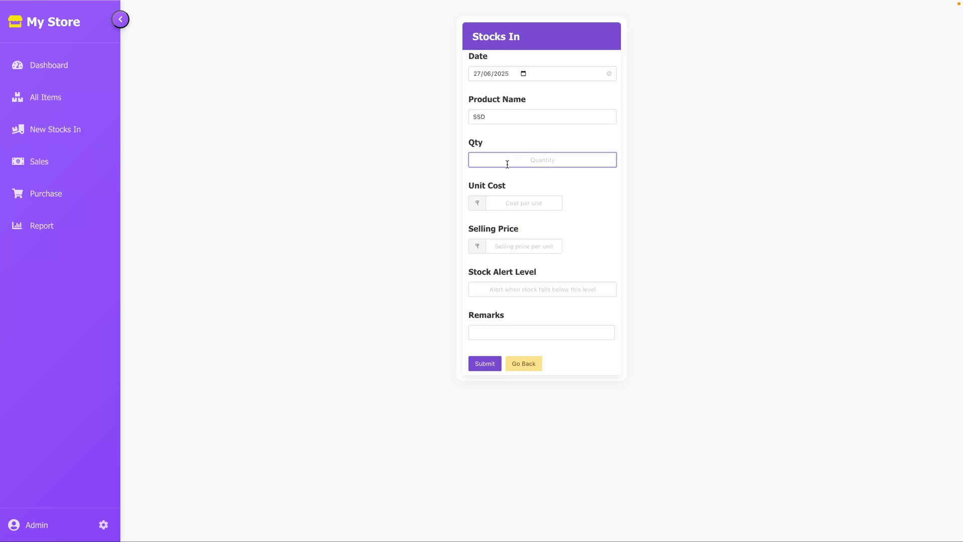
{"action": "type", "text": "10"}
Step: Enter unit cost 500, selling price 520, stock alert 5 and remarks, then submit
{"action": "left_click", "coordinate": [507, 200]}
{"action": "type", "text": "500"}
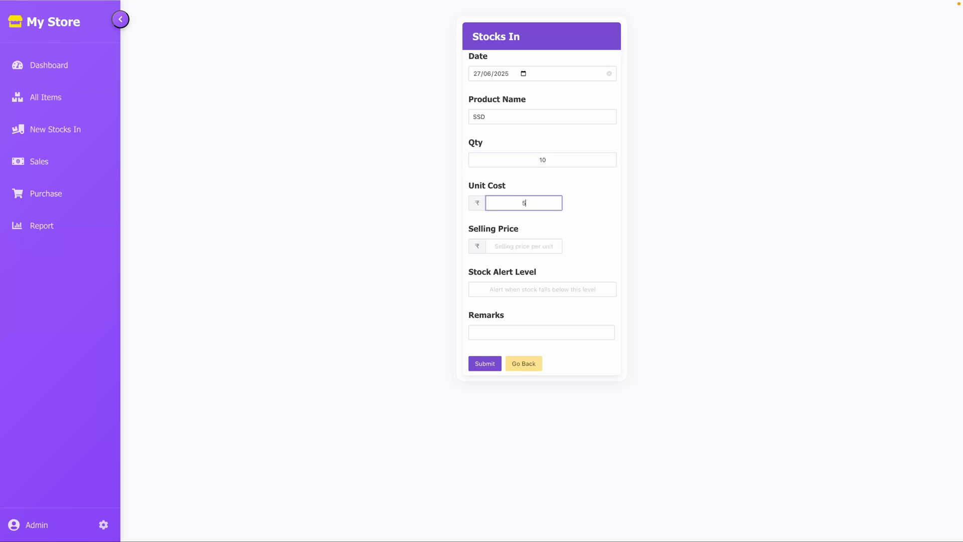
{"action": "left_click", "coordinate": [510, 245]}
{"action": "type", "text": "520"}
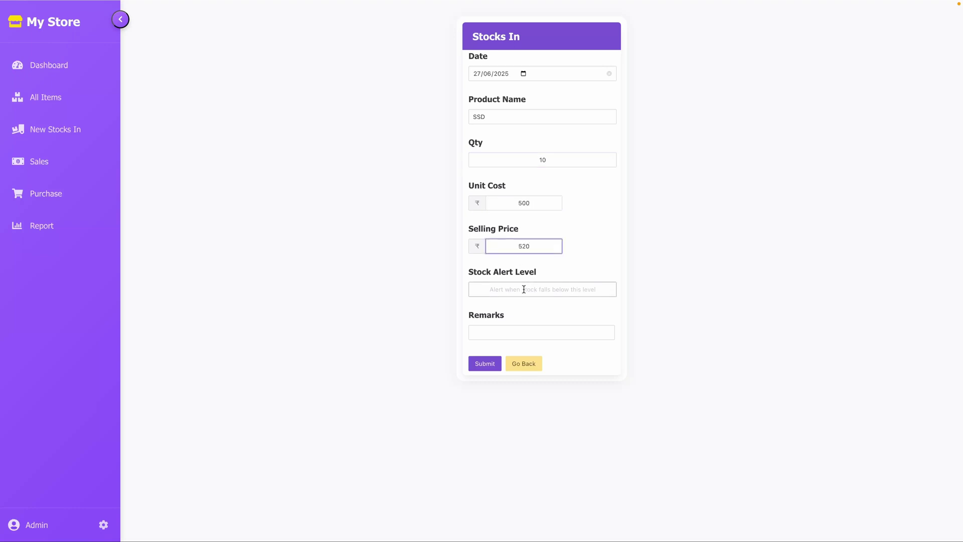
{"action": "left_click", "coordinate": [526, 287]}
{"action": "left_click", "coordinate": [503, 334]}
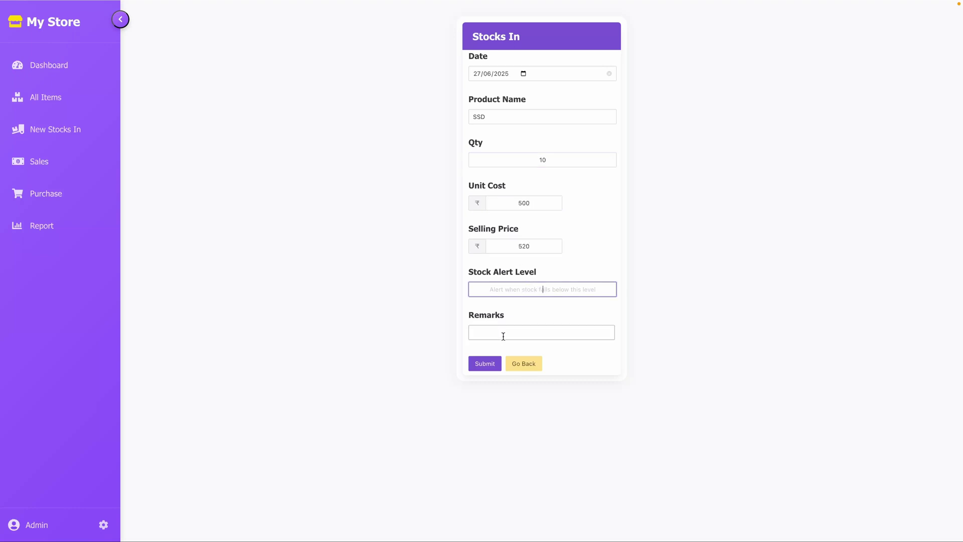
{"action": "type", "text": "sdfgsd"}
{"action": "left_click", "coordinate": [489, 289]}
{"action": "type", "text": "5"}
{"action": "left_click", "coordinate": [489, 367]}
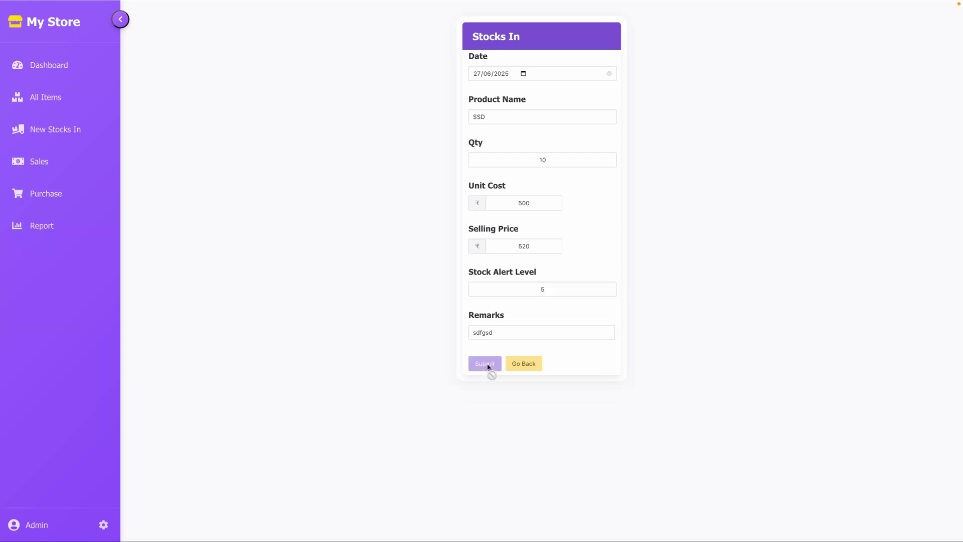
Step: Check SSD in All Items and its Stocks In edit form without saving, then open Sales
{"action": "left_click", "coordinate": [57, 107]}
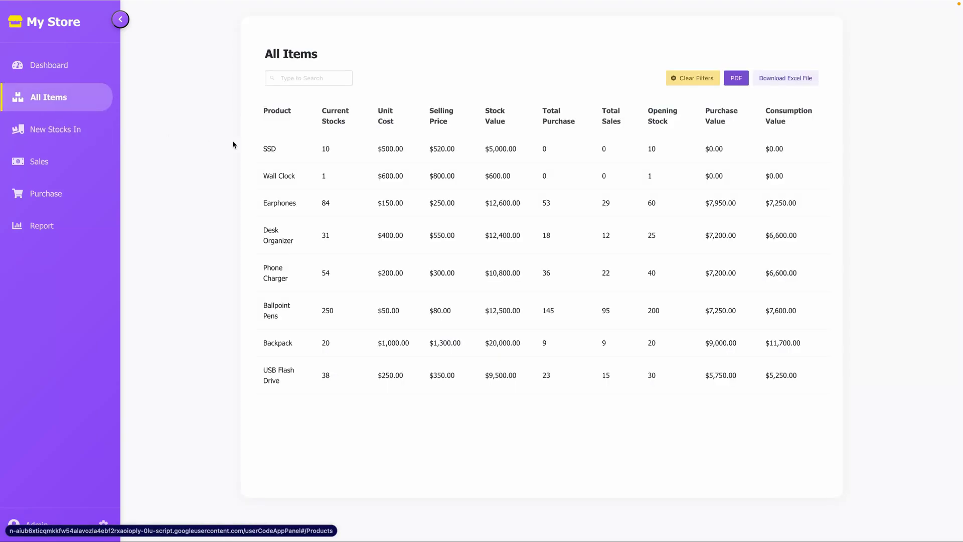
{"action": "left_click_drag", "start_coordinate": [262, 148], "coordinate": [766, 153]}
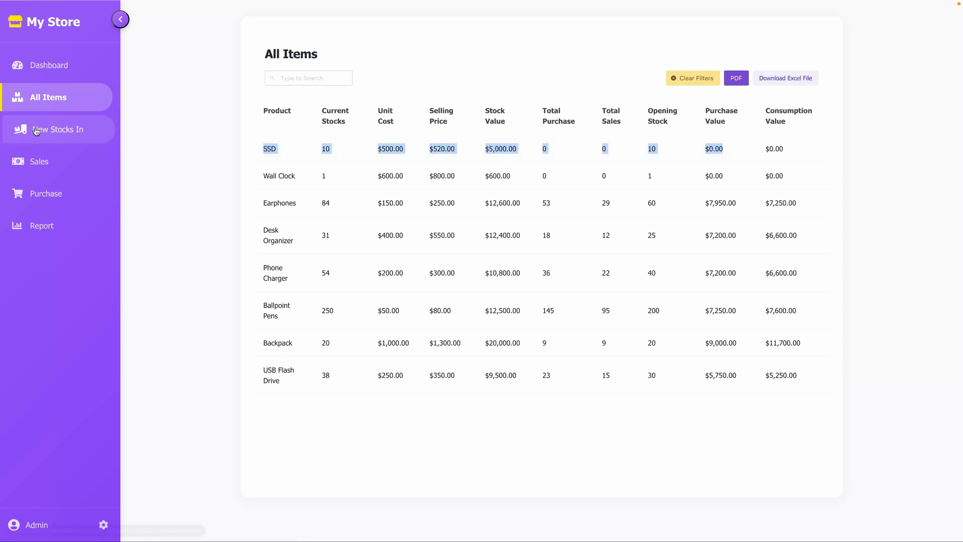
{"action": "left_click", "coordinate": [63, 134]}
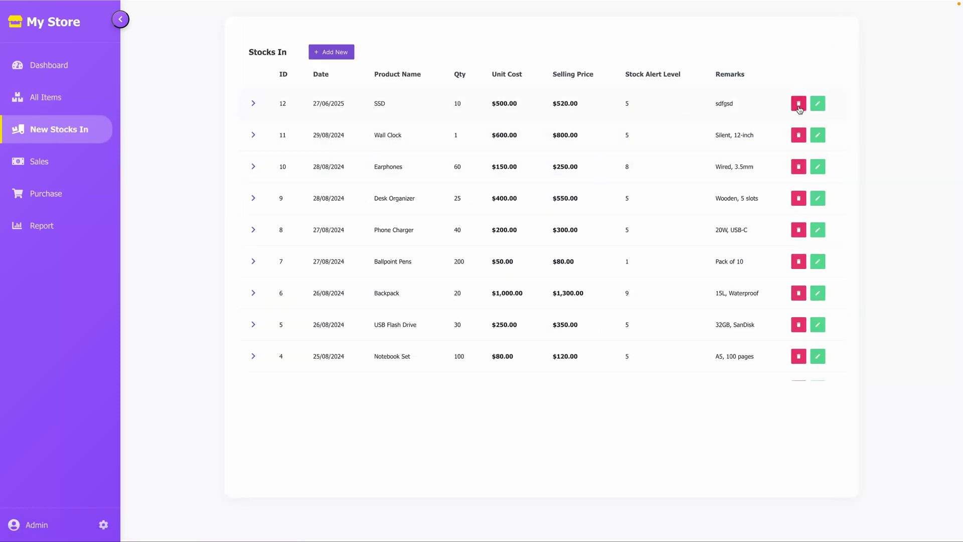
{"action": "left_click", "coordinate": [818, 104]}
{"action": "left_click", "coordinate": [116, 25]}
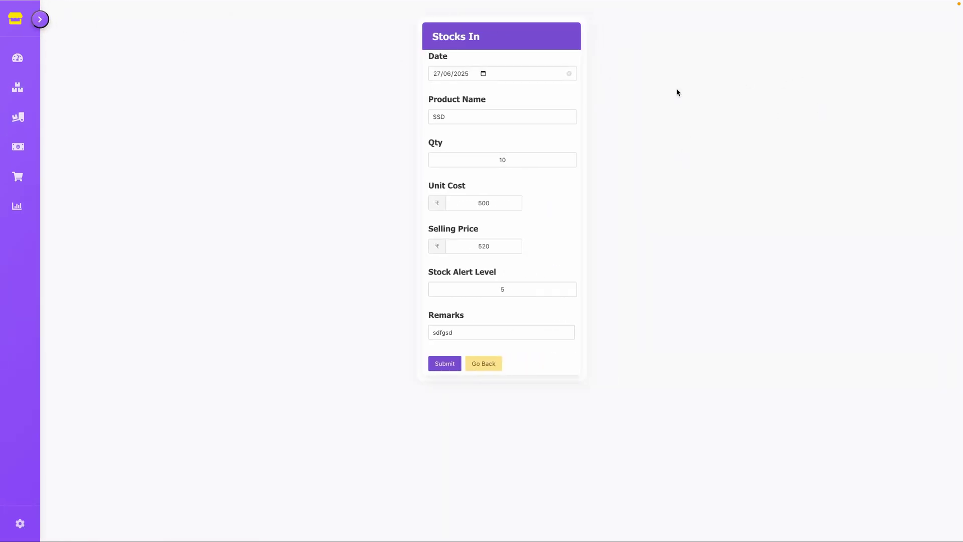
{"action": "left_click", "coordinate": [496, 364]}
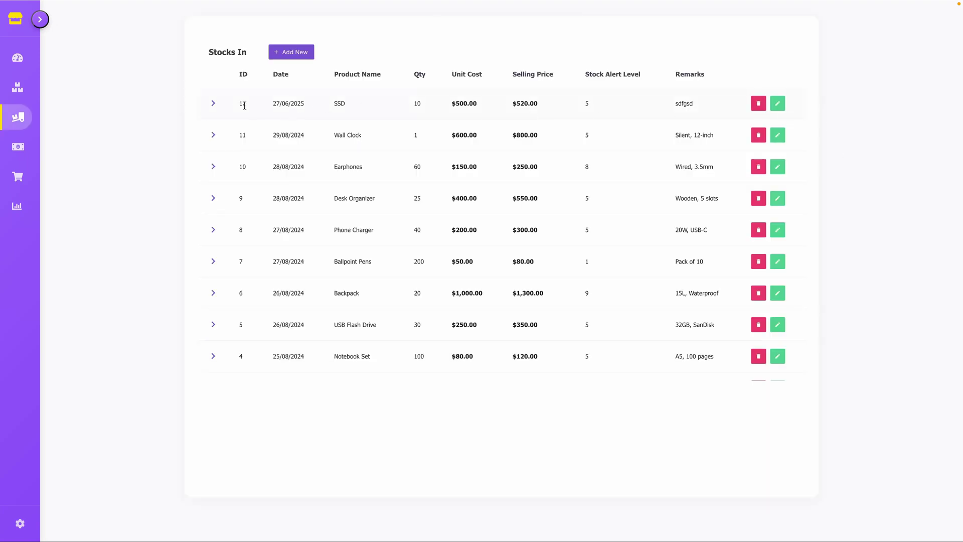
{"action": "left_click", "coordinate": [40, 19]}
{"action": "left_click", "coordinate": [62, 161]}
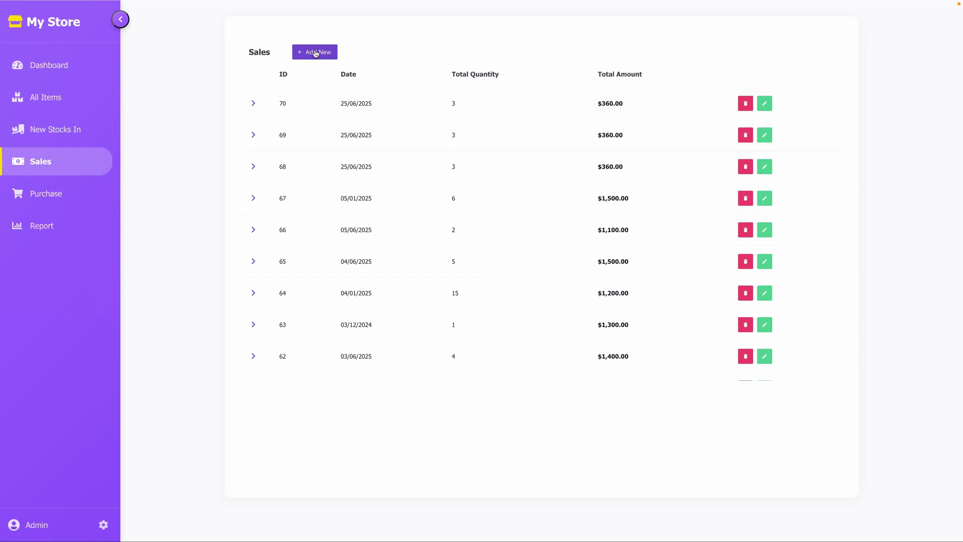
Step: Start a new sale with a first line of SSD, quantity 2
{"action": "left_click", "coordinate": [315, 52]}
{"action": "left_click", "coordinate": [318, 134]}
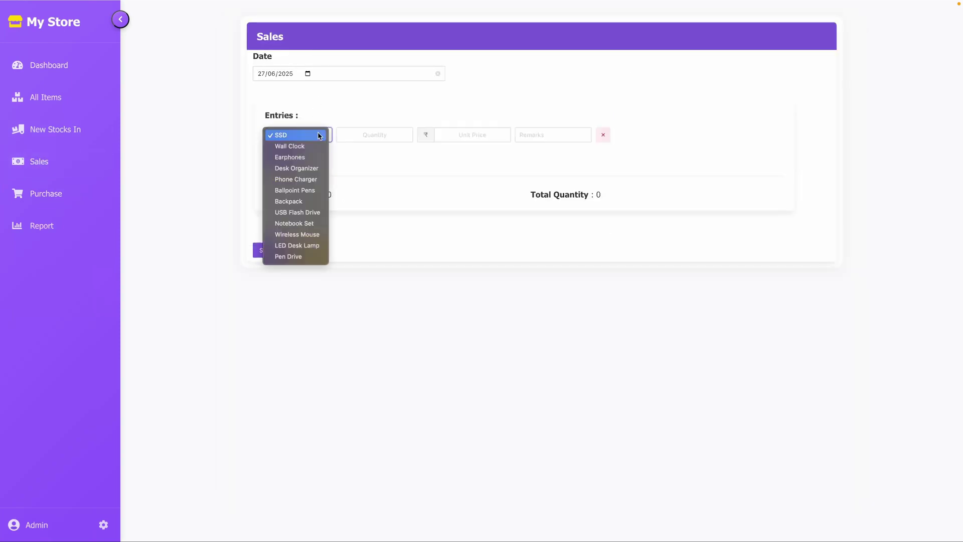
{"action": "left_click", "coordinate": [300, 135]}
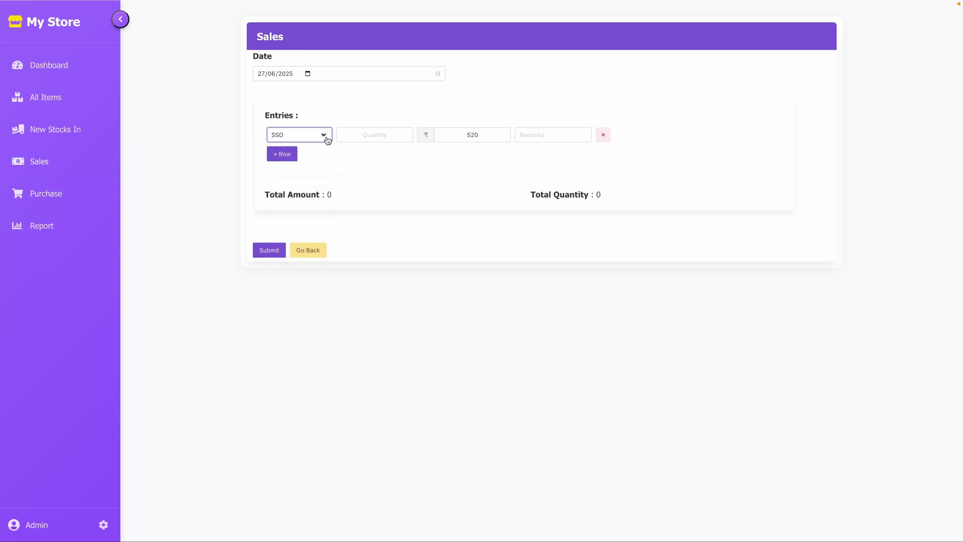
{"action": "left_click", "coordinate": [369, 133]}
{"action": "type", "text": "2"}
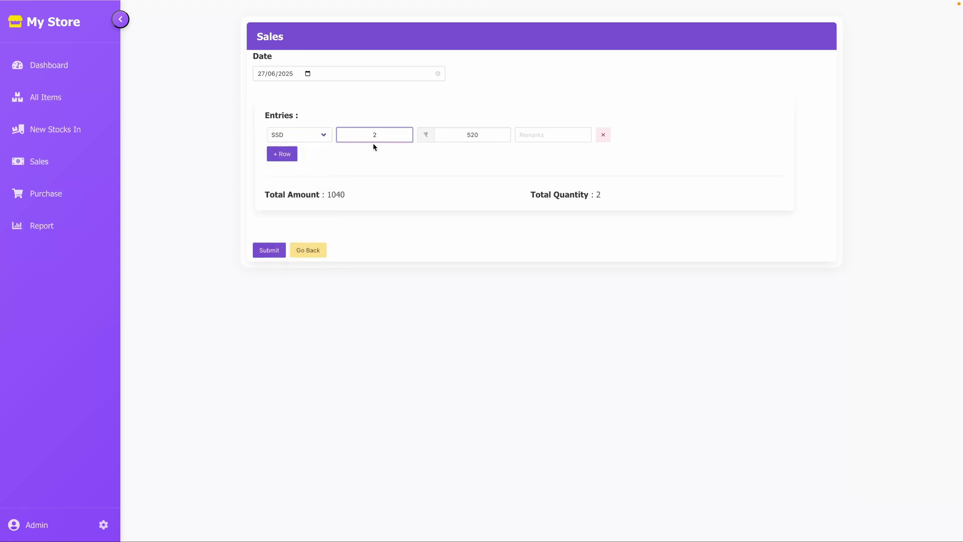
Step: Add a Wall Clock line with quantity 2, add remarks to both lines, and submit the sale
{"action": "left_click", "coordinate": [283, 159]}
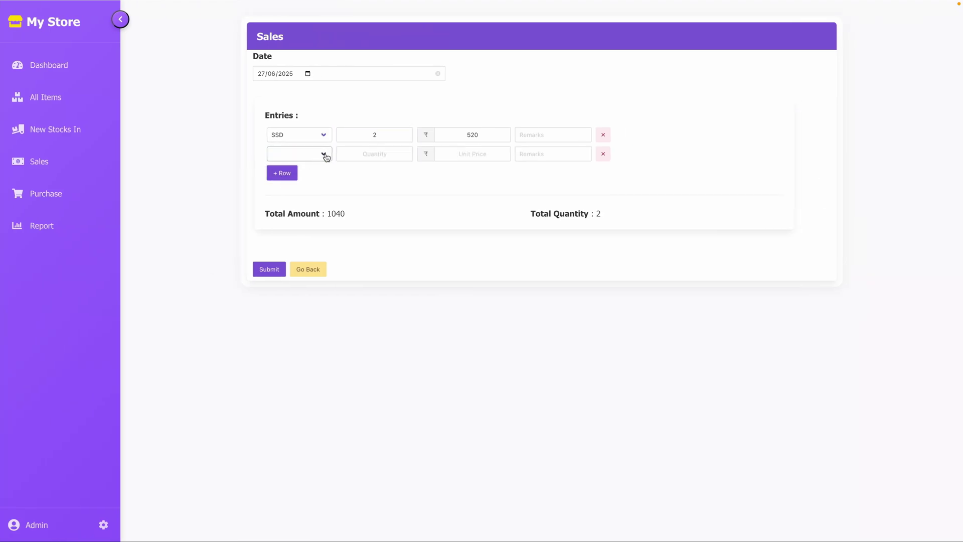
{"action": "left_click", "coordinate": [326, 156]}
{"action": "left_click", "coordinate": [315, 166]}
{"action": "left_click", "coordinate": [365, 154]}
{"action": "type", "text": "2"}
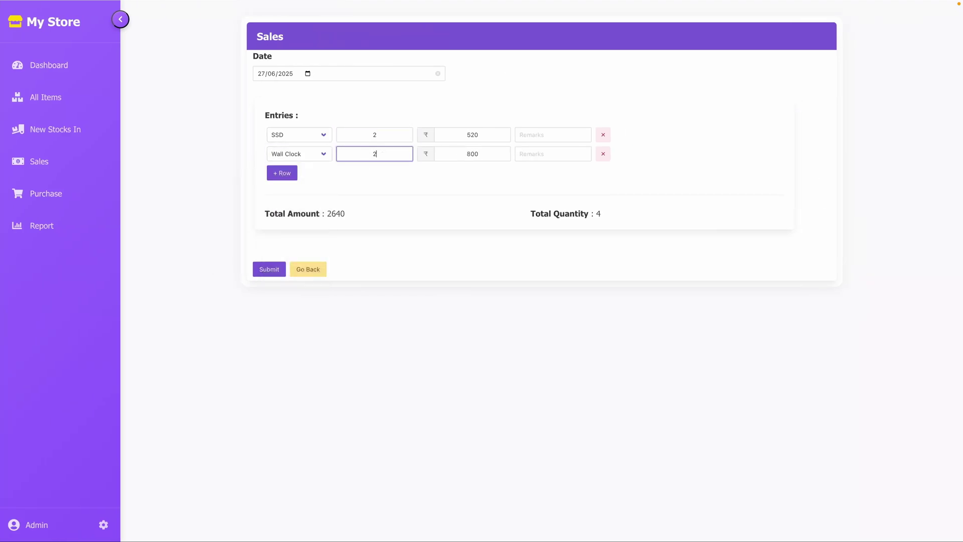
{"action": "left_click", "coordinate": [477, 154]}
{"action": "left_click", "coordinate": [559, 154]}
{"action": "type", "text": "xcvzx"}
{"action": "left_click", "coordinate": [543, 136]}
{"action": "type", "text": "xc"}
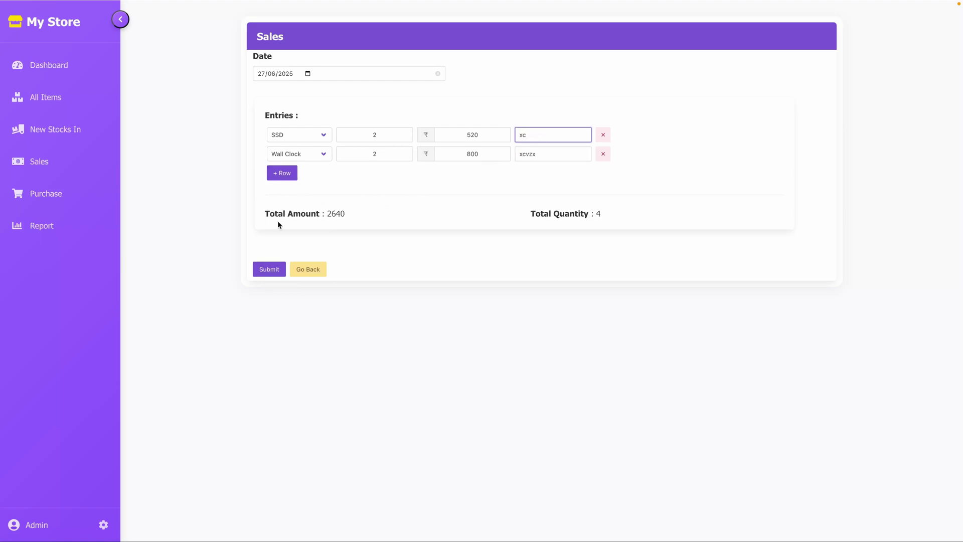
{"action": "left_click", "coordinate": [276, 271]}
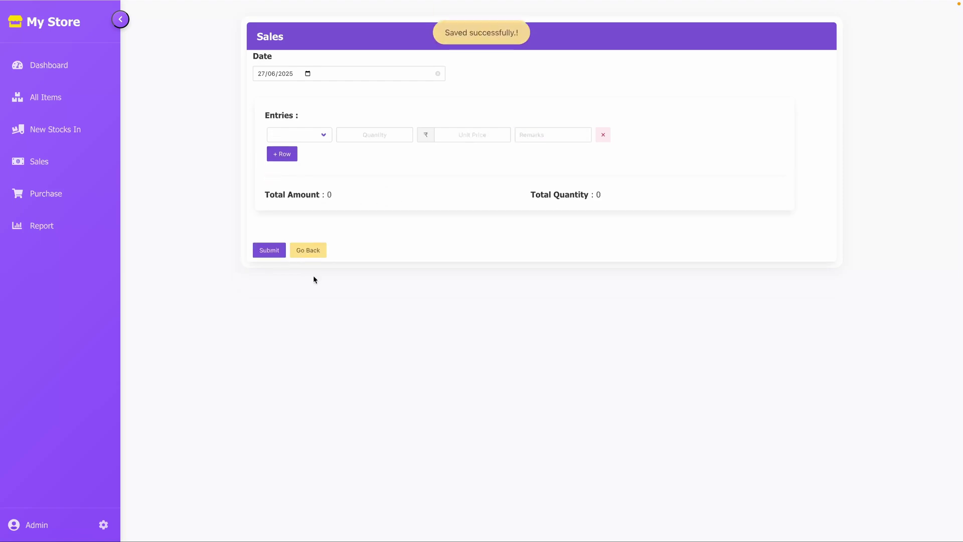
{"action": "left_click", "coordinate": [308, 251]}
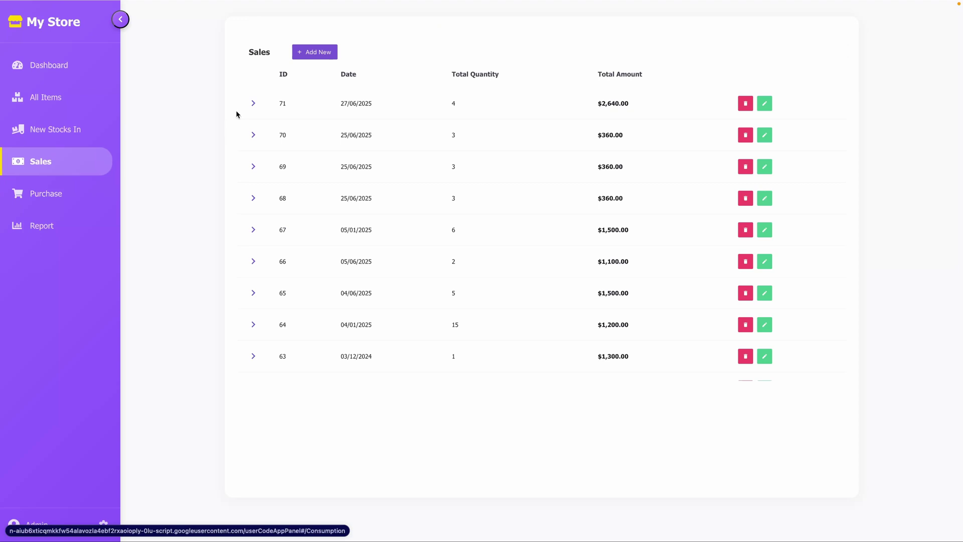
Step: Expand sale 71 and highlight its SSD and Wall Clock product lines
{"action": "left_click", "coordinate": [253, 104]}
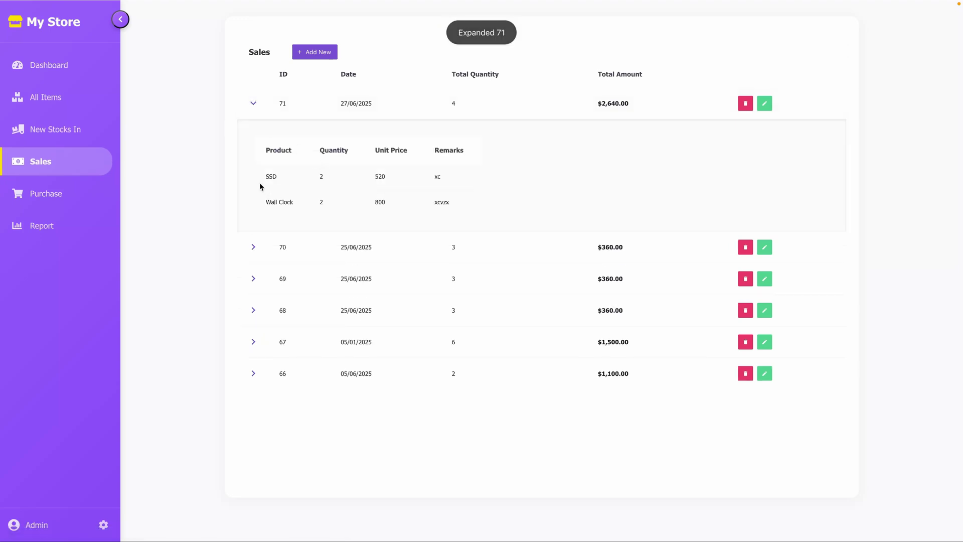
{"action": "left_click_drag", "start_coordinate": [261, 176], "coordinate": [452, 206]}
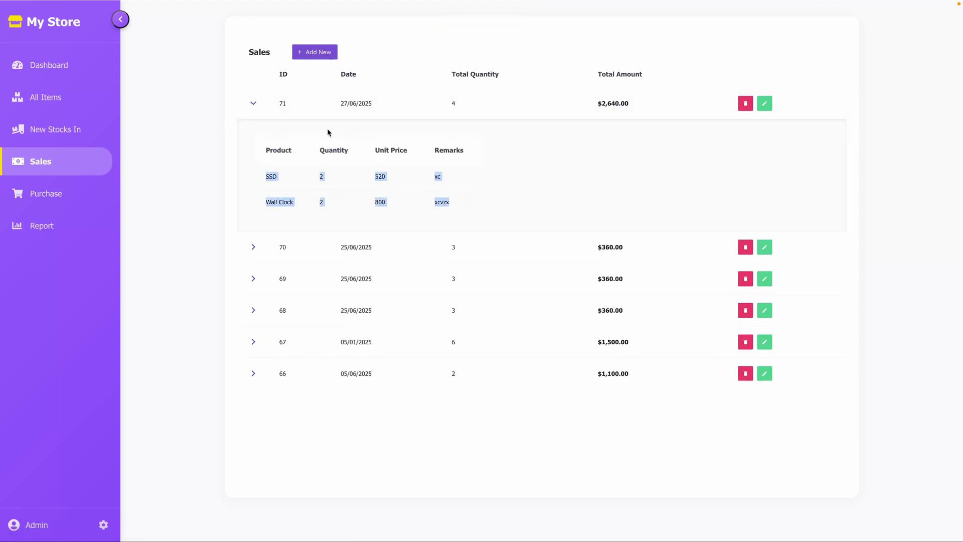
{"action": "left_click", "coordinate": [252, 105]}
{"action": "left_click", "coordinate": [103, 525]}
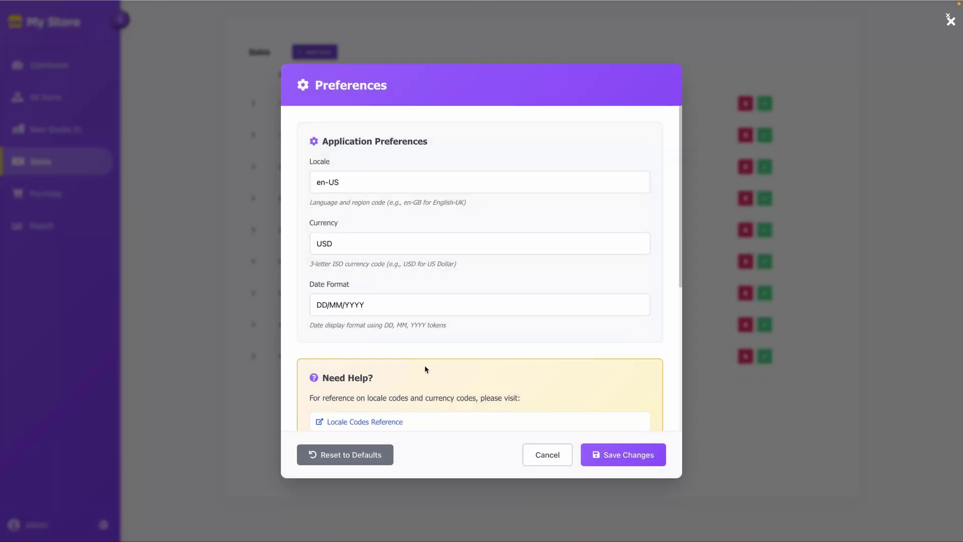
{"action": "scroll", "coordinate": [462, 346], "scroll_direction": "down", "scroll_amount": 4}
{"action": "left_click_drag", "start_coordinate": [421, 290], "coordinate": [303, 282]}
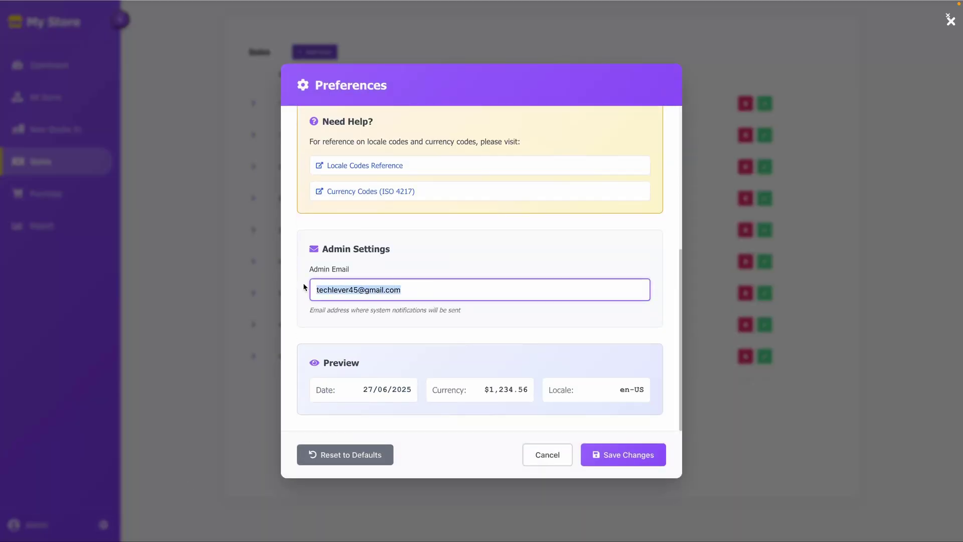
{"action": "left_click", "coordinate": [542, 455]}
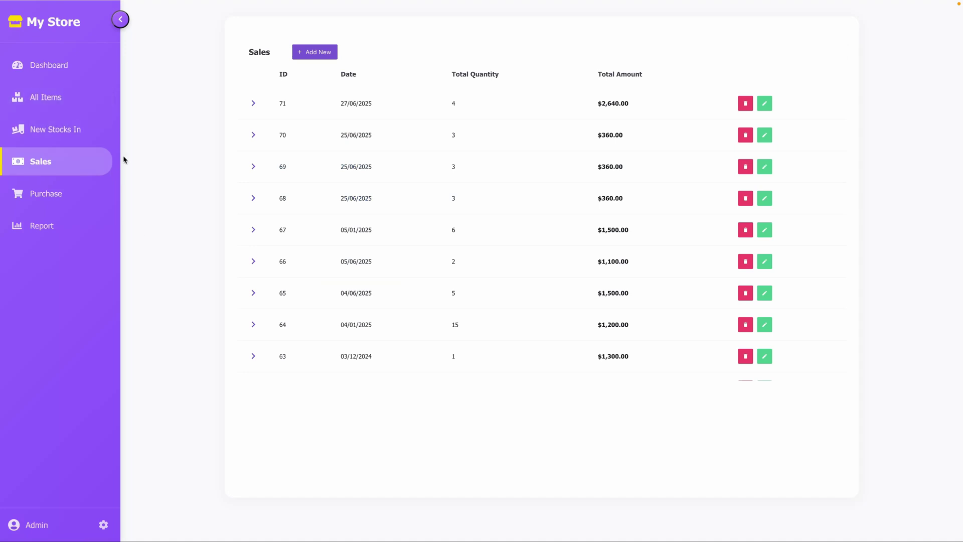
{"action": "key", "text": "super+s"}
{"action": "left_click", "coordinate": [40, 108]}
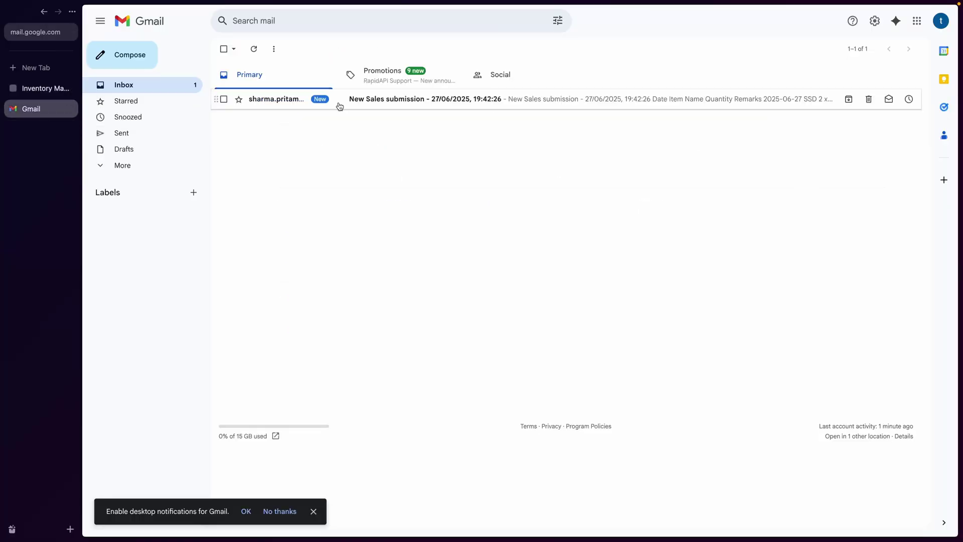
{"action": "left_click", "coordinate": [426, 107]}
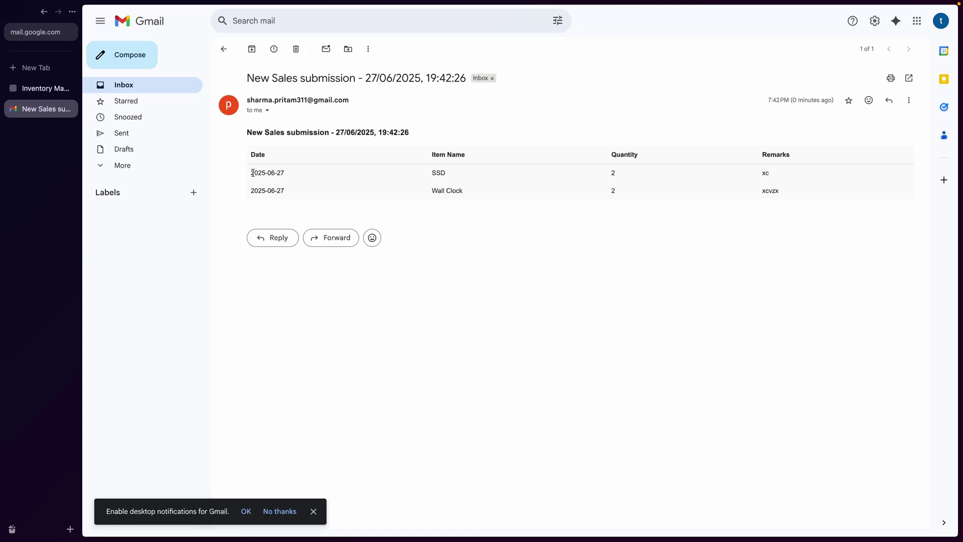
{"action": "left_click_drag", "start_coordinate": [252, 173], "coordinate": [787, 188]}
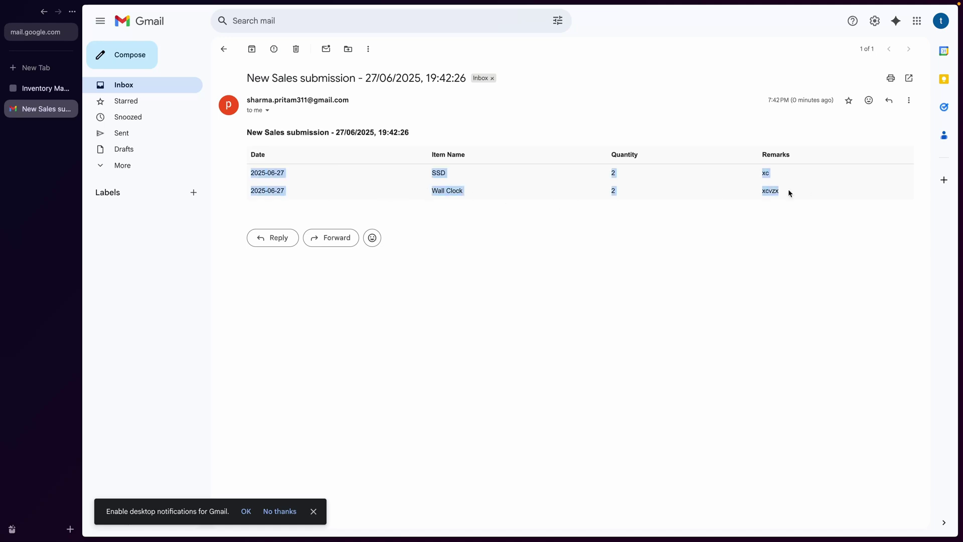
{"action": "key", "text": "ctrl+Tab"}
{"action": "key", "text": "super+s"}
Step: Add a new purchase of 10 SSD units with remarks 'xcv' and submit it
{"action": "left_click", "coordinate": [63, 193]}
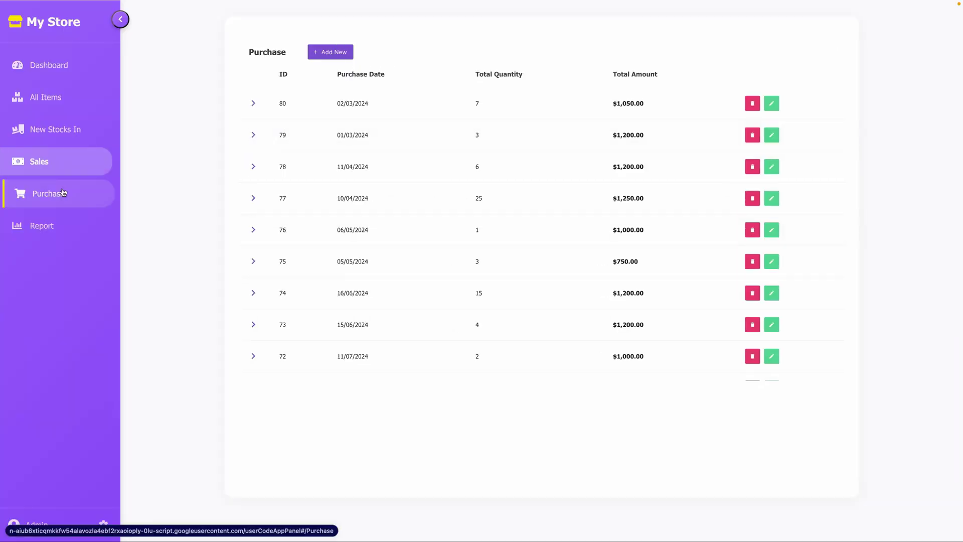
{"action": "left_click", "coordinate": [335, 52]}
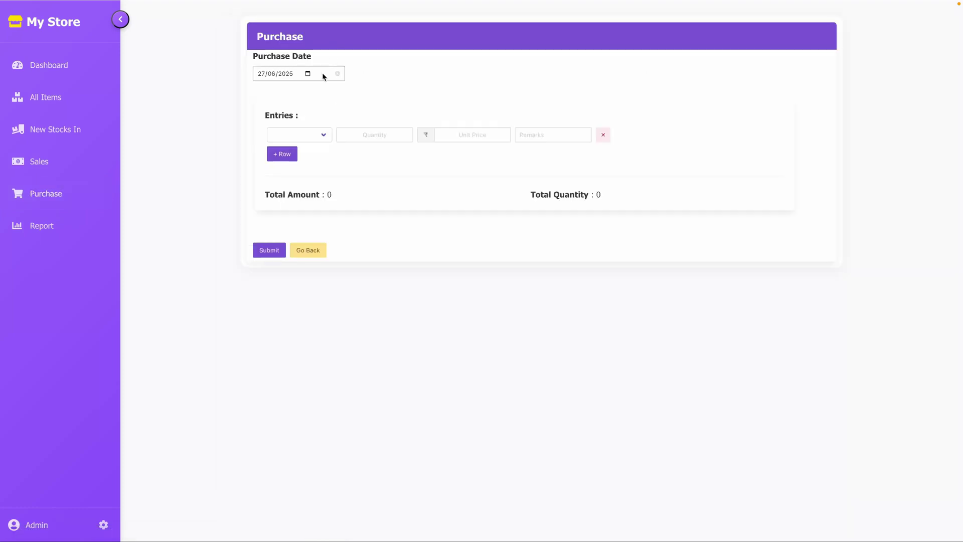
{"action": "left_click", "coordinate": [321, 134]}
{"action": "left_click", "coordinate": [281, 144]}
{"action": "left_click", "coordinate": [385, 134]}
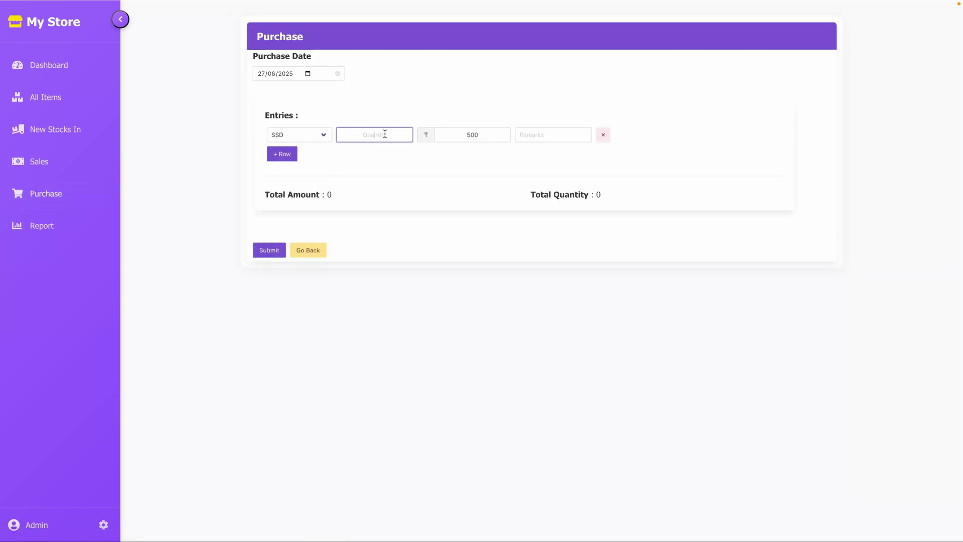
{"action": "type", "text": "10"}
{"action": "key", "text": "Tab"}
{"action": "key", "text": "Tab"}
{"action": "type", "text": "xcv"}
{"action": "left_click", "coordinate": [270, 250]}
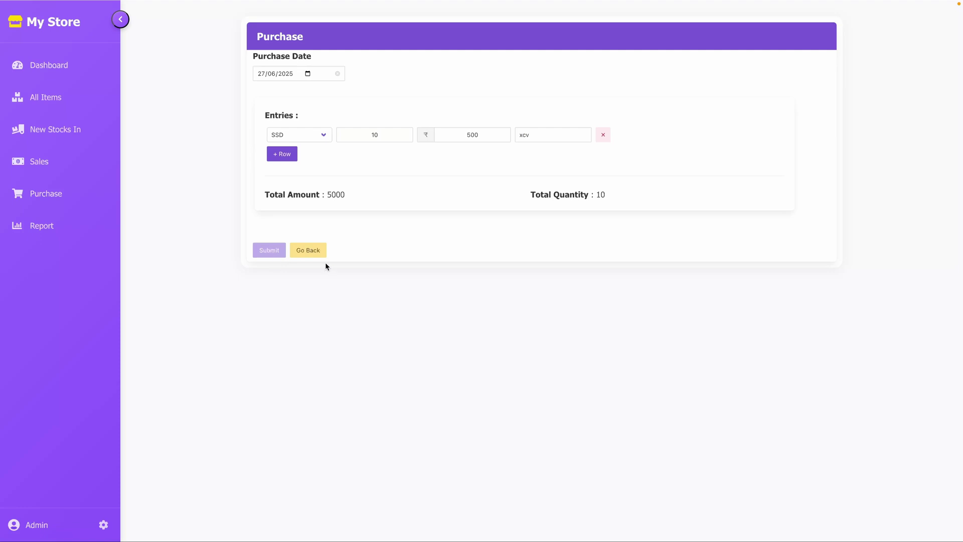
Step: Back in the Purchase list, expand purchase 81 to check its $5,000 SSD entry
{"action": "left_click", "coordinate": [312, 254]}
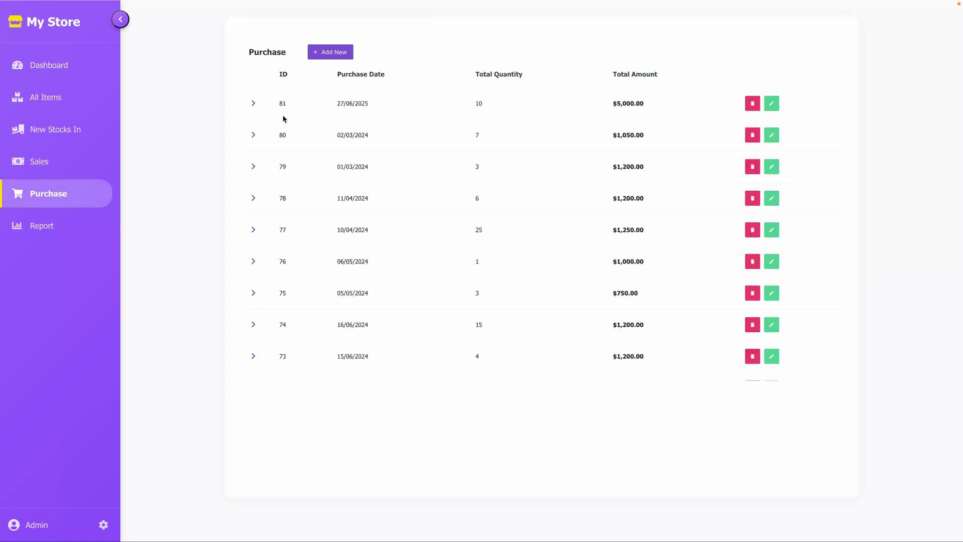
{"action": "left_click", "coordinate": [253, 104]}
{"action": "left_click", "coordinate": [253, 109]}
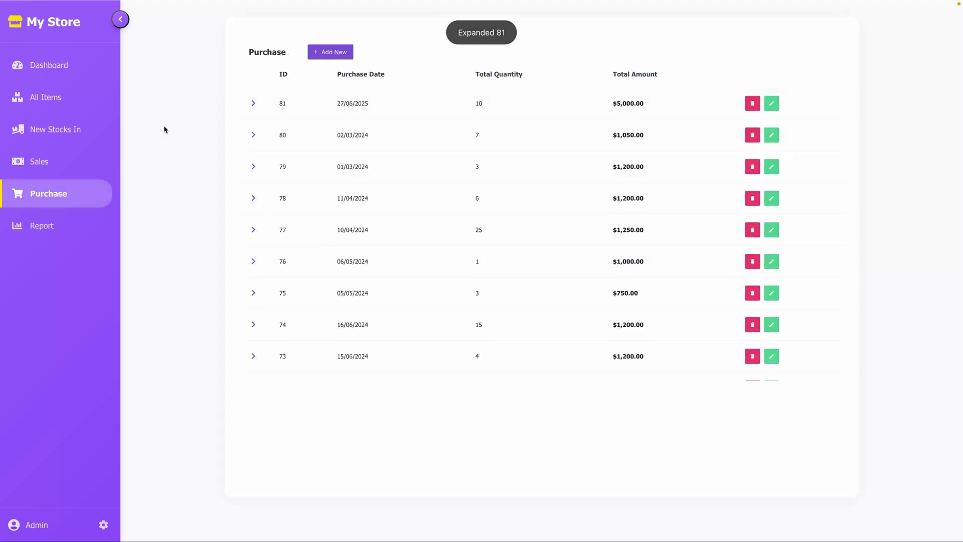
Step: On the dashboard, hide and restore SSD in the Top Sold Products donut
{"action": "left_click", "coordinate": [55, 67]}
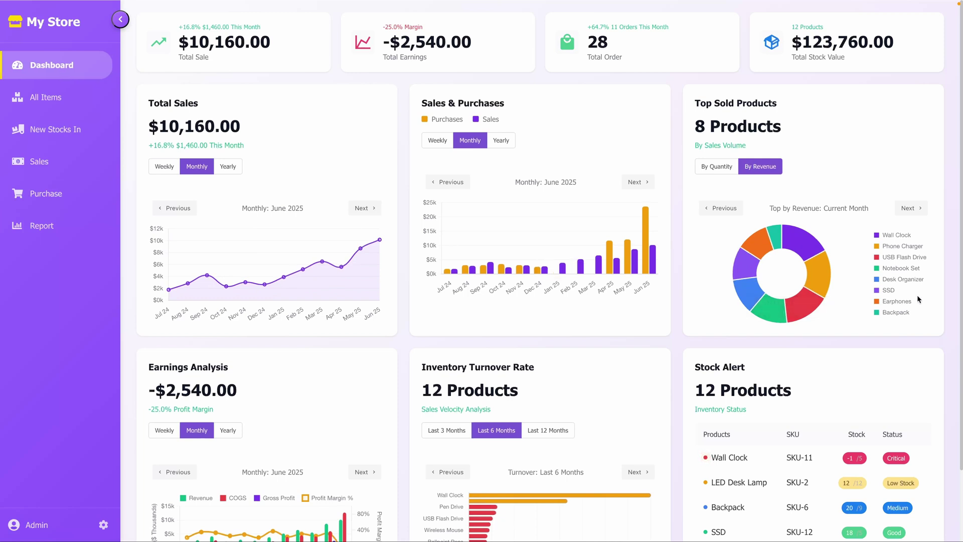
{"action": "left_click", "coordinate": [889, 291]}
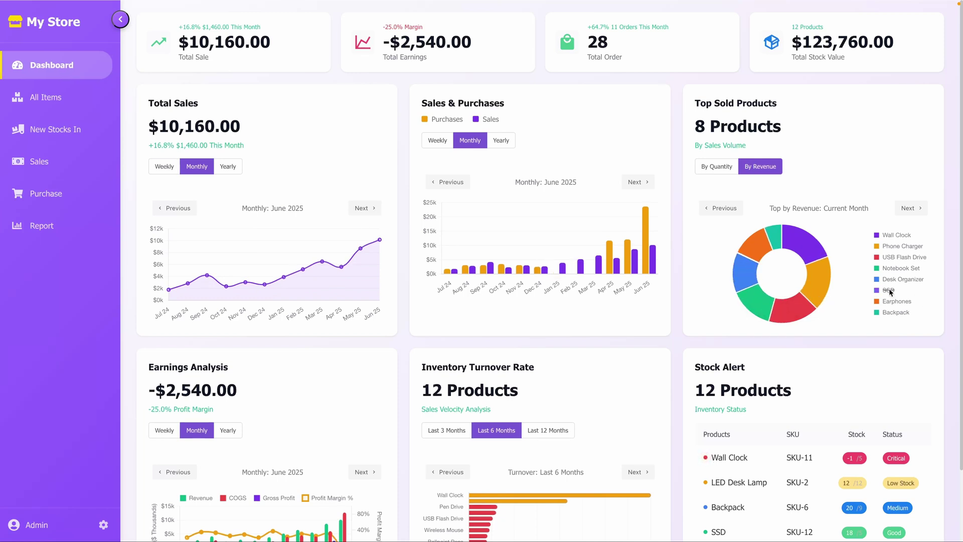
{"action": "left_click", "coordinate": [889, 290]}
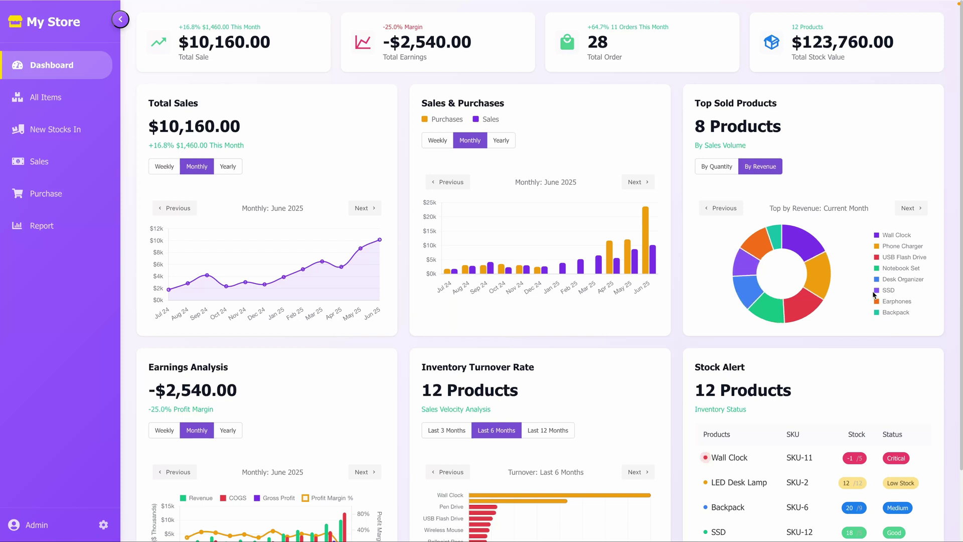
Step: Show the All Items table and highlight the SSD row's stock, cost and value figures
{"action": "left_click", "coordinate": [48, 100]}
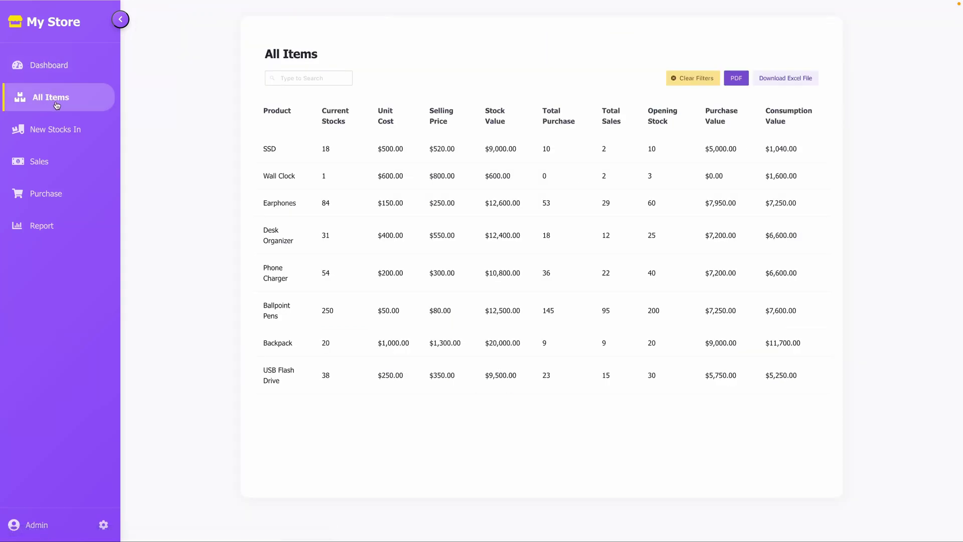
{"action": "left_click_drag", "start_coordinate": [256, 152], "coordinate": [370, 156]}
{"action": "left_click_drag", "start_coordinate": [430, 150], "coordinate": [527, 158]}
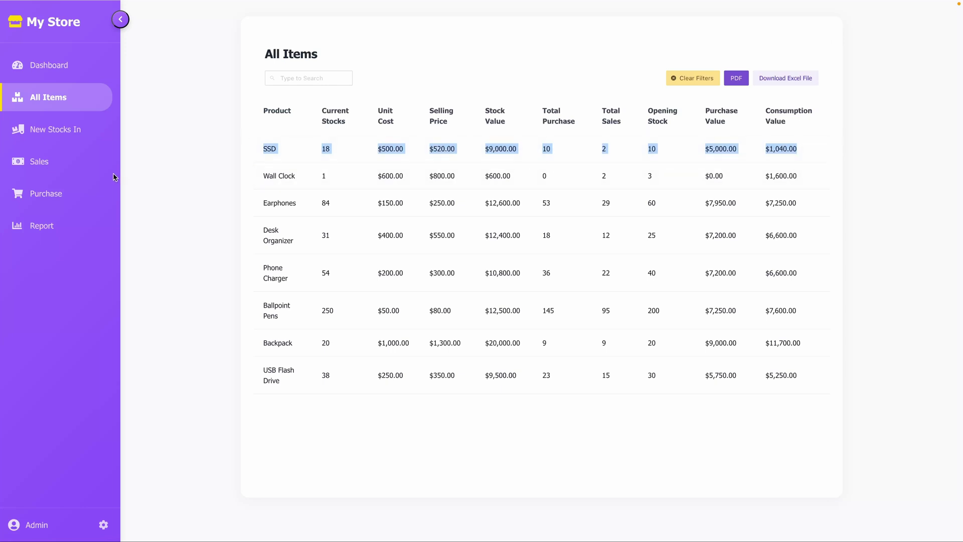
Step: Open the stock Report and highlight the SSD entry and its consumption row
{"action": "left_click", "coordinate": [55, 231]}
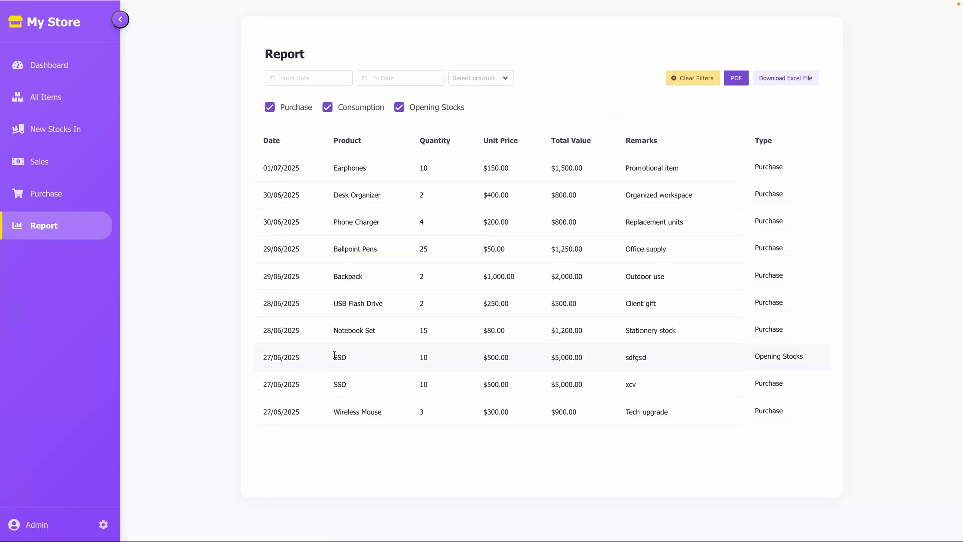
{"action": "left_click_drag", "start_coordinate": [333, 357], "coordinate": [746, 391]}
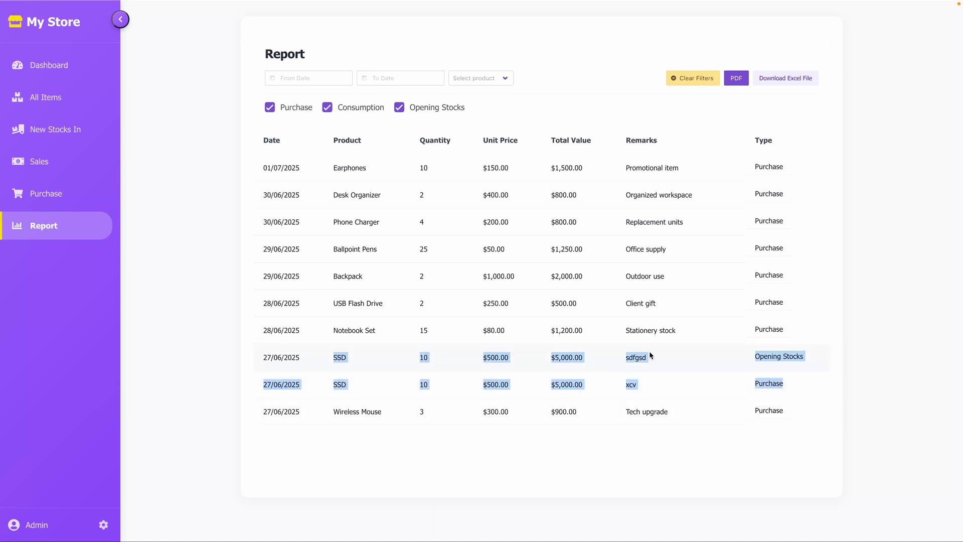
{"action": "scroll", "coordinate": [649, 350], "scroll_direction": "down", "scroll_amount": 2}
{"action": "left_click_drag", "start_coordinate": [328, 375], "coordinate": [784, 383]}
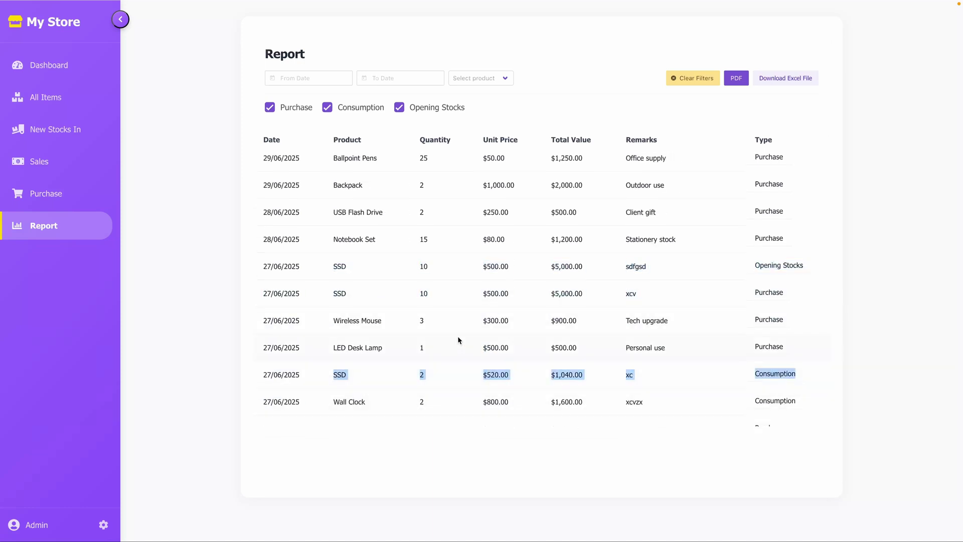
Step: Scroll through the Dashboard, then switch to the Stock Management spreadsheet
{"action": "left_click", "coordinate": [49, 65]}
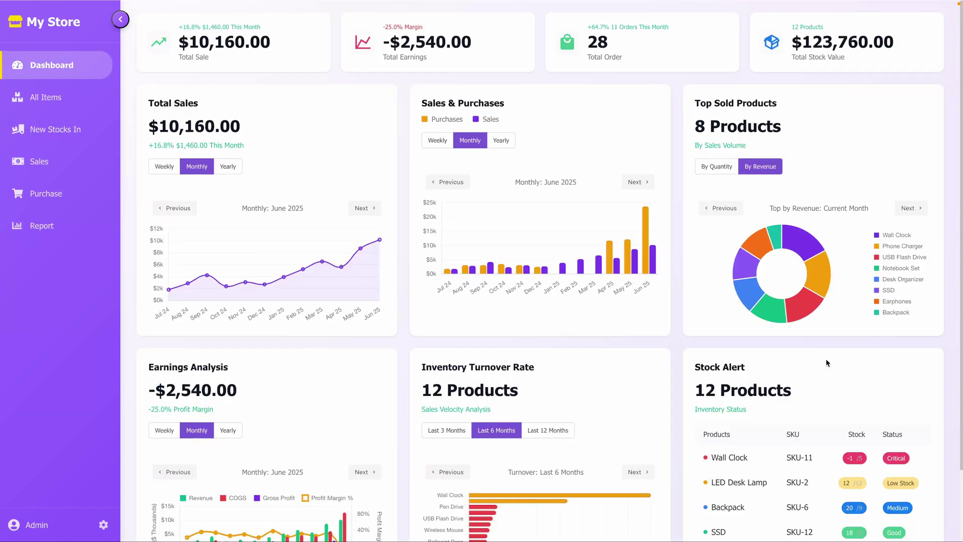
{"action": "scroll", "coordinate": [827, 362], "scroll_direction": "down", "scroll_amount": 1}
{"action": "scroll", "coordinate": [815, 351], "scroll_direction": "down", "scroll_amount": 1}
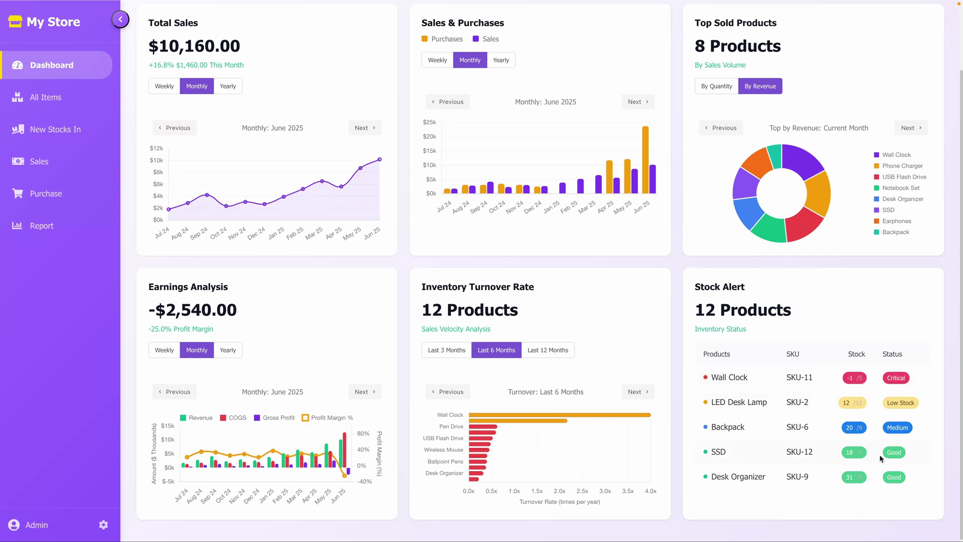
{"action": "scroll", "coordinate": [879, 453], "scroll_direction": "up", "scroll_amount": 2}
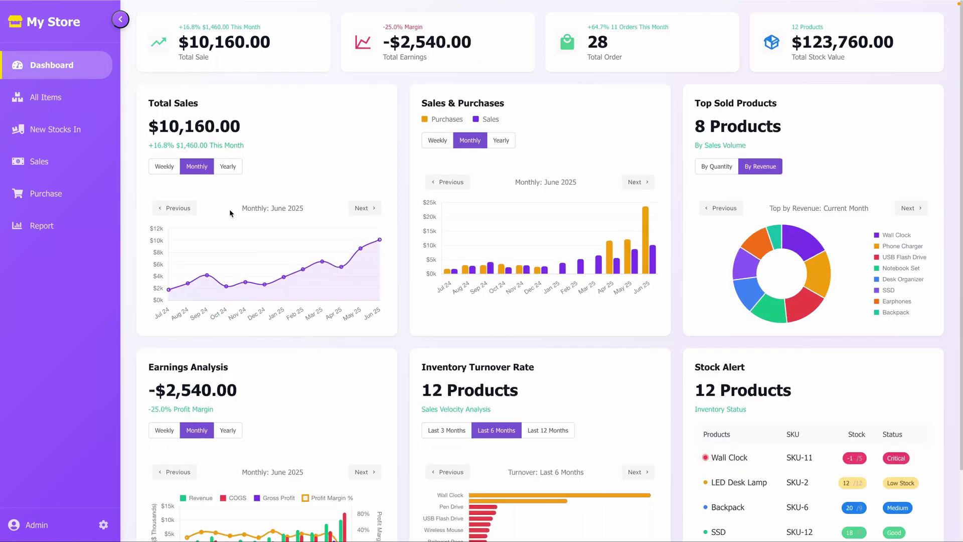
{"action": "key", "text": "ctrl+Right"}
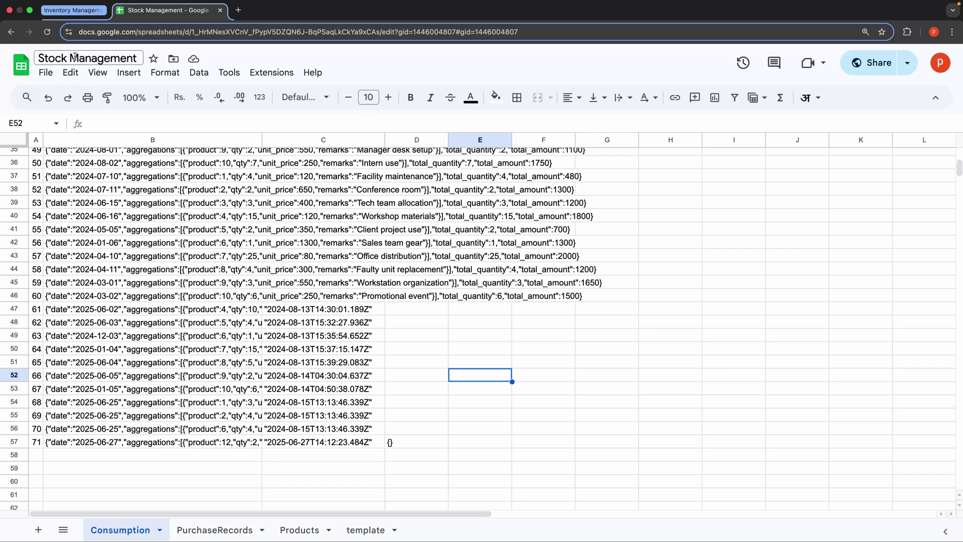
Step: Make a copy of Stock Management under the default name, including its Apps Script
{"action": "left_click", "coordinate": [46, 72]}
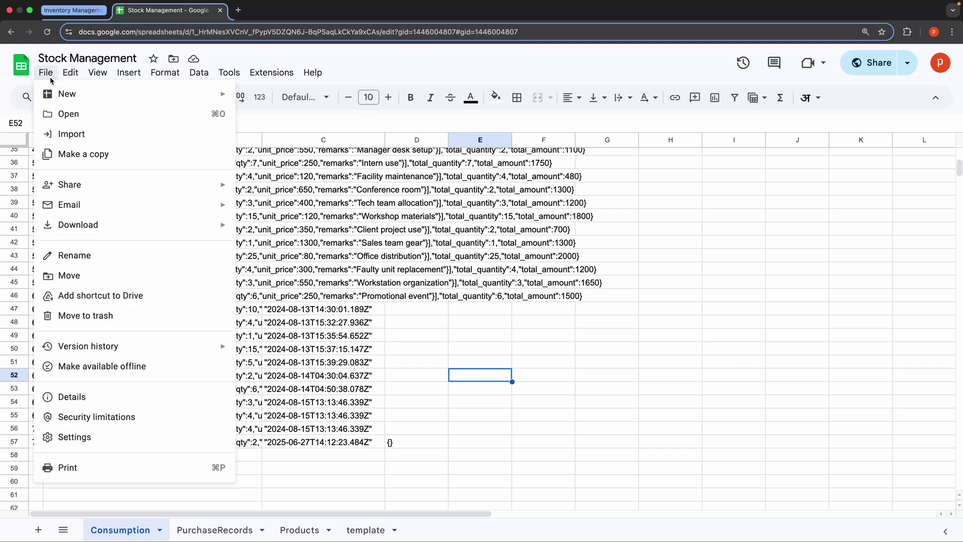
{"action": "left_click", "coordinate": [80, 154]}
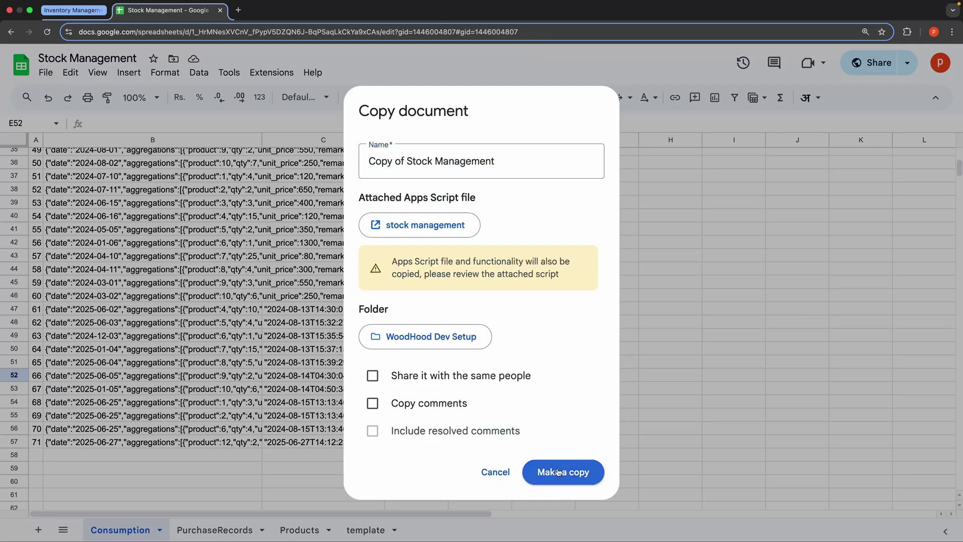
{"action": "left_click", "coordinate": [558, 472]}
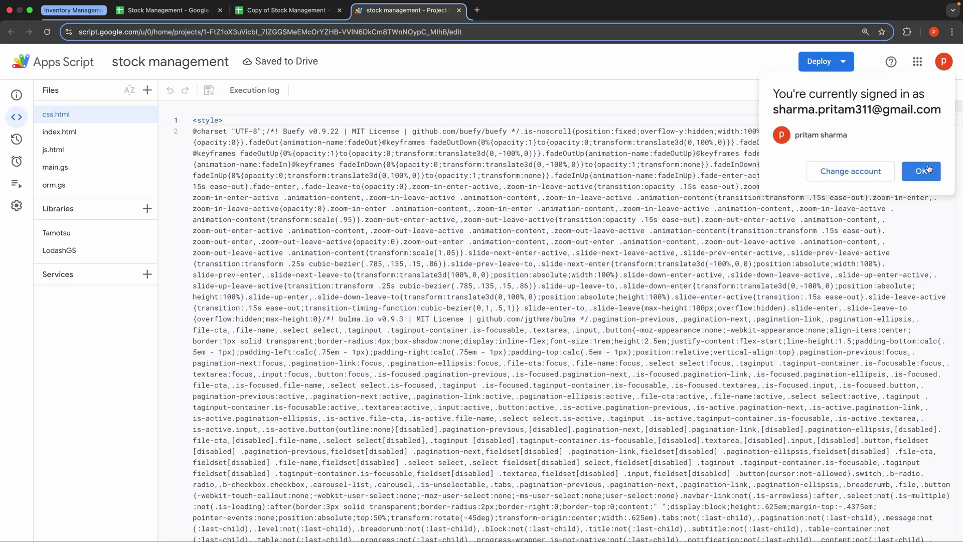
Step: Create a new web app deployment described 'v1', accessible to Only myself, and deploy it
{"action": "left_click", "coordinate": [922, 171]}
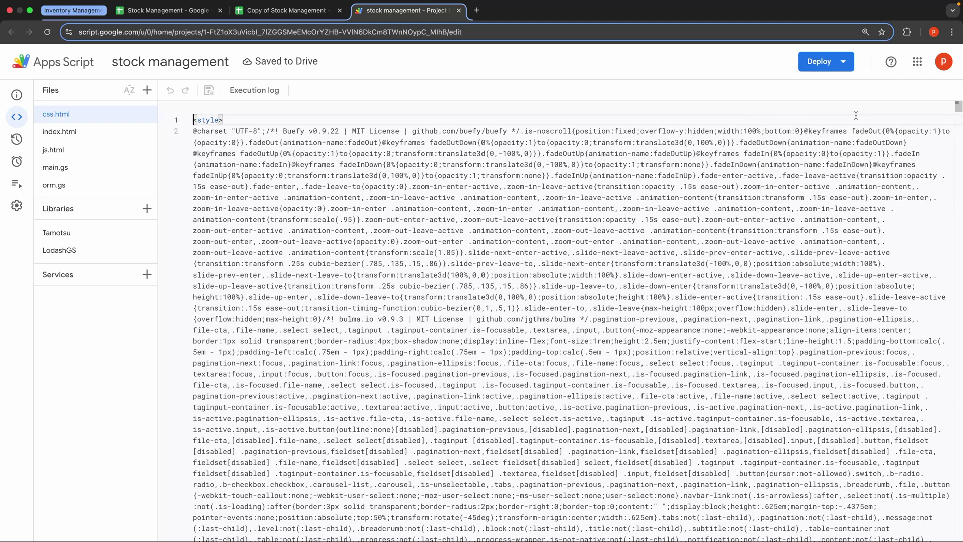
{"action": "left_click", "coordinate": [840, 69]}
{"action": "left_click", "coordinate": [827, 86]}
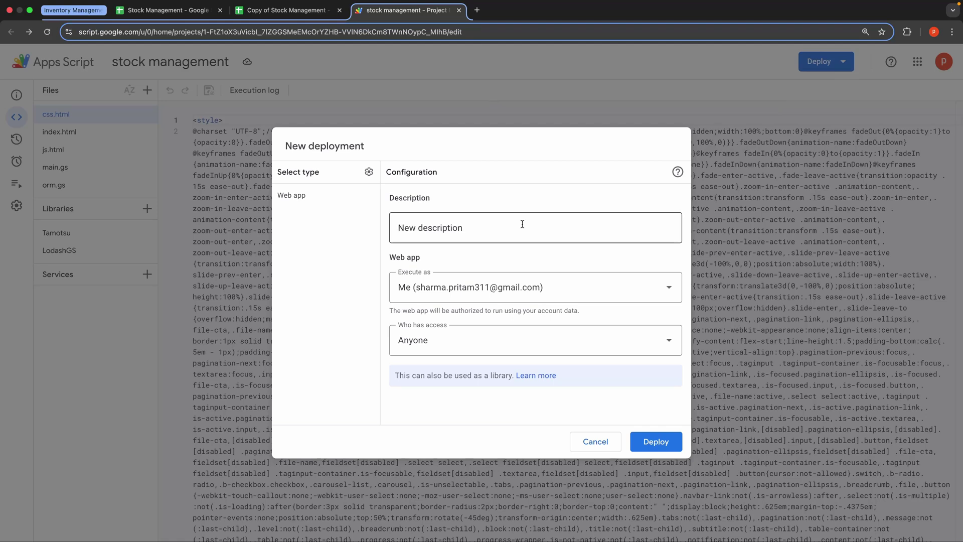
{"action": "left_click", "coordinate": [488, 229]}
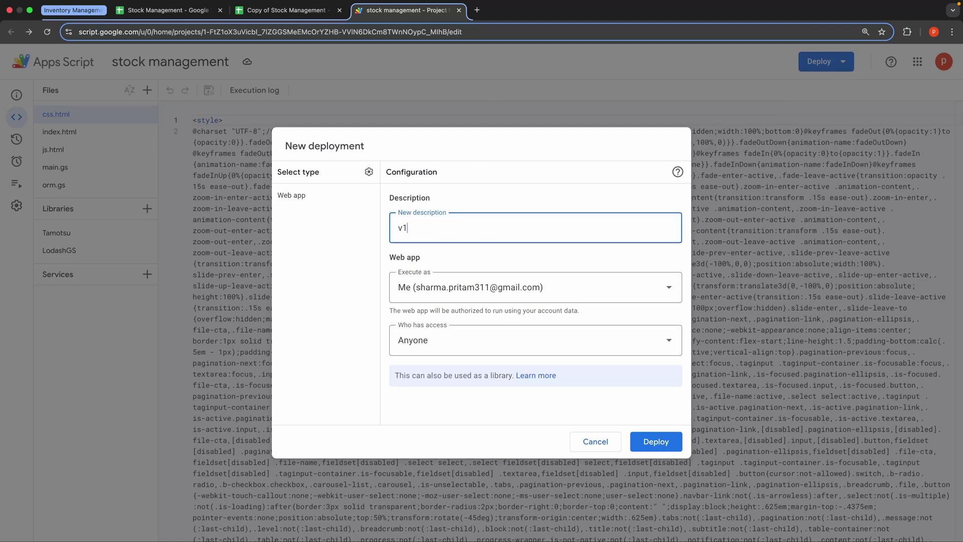
{"action": "left_click", "coordinate": [326, 195]}
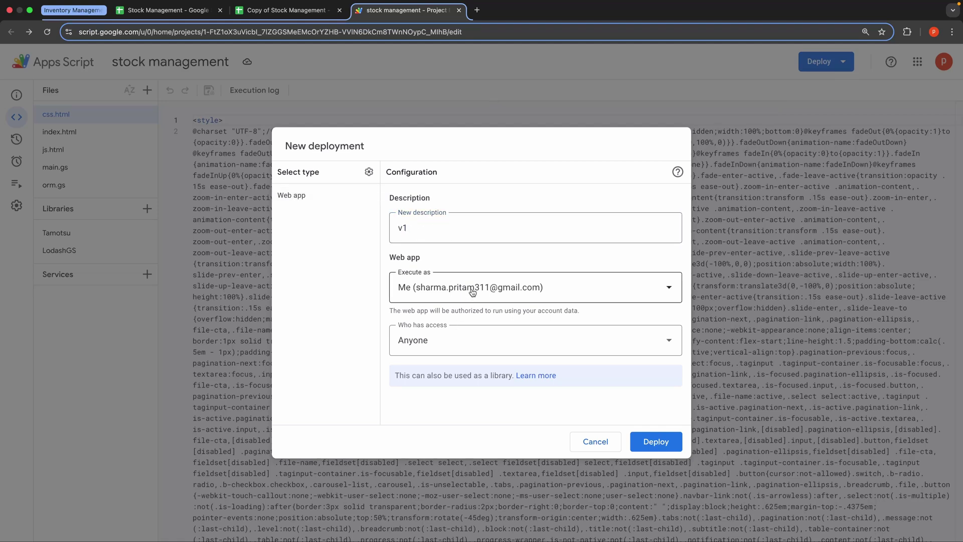
{"action": "left_click", "coordinate": [481, 342]}
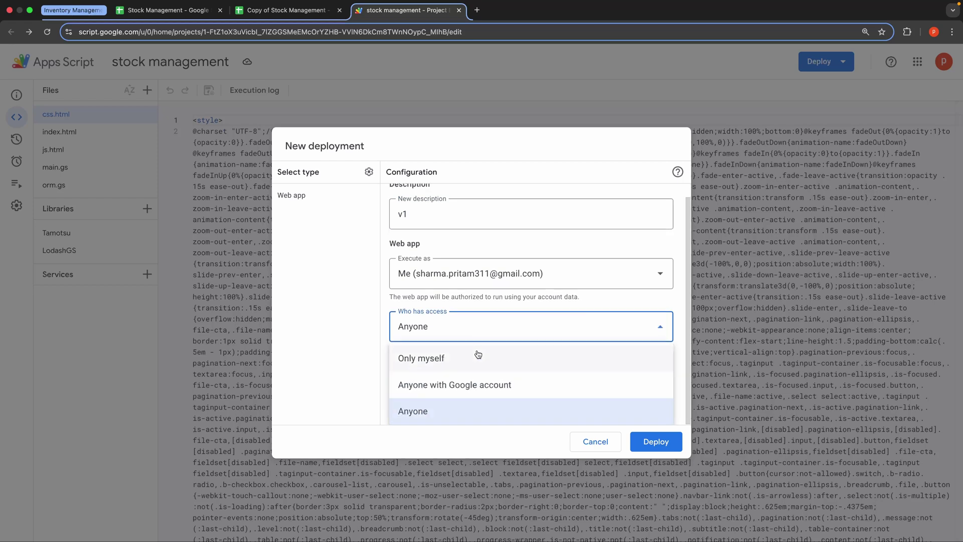
{"action": "left_click", "coordinate": [442, 359]}
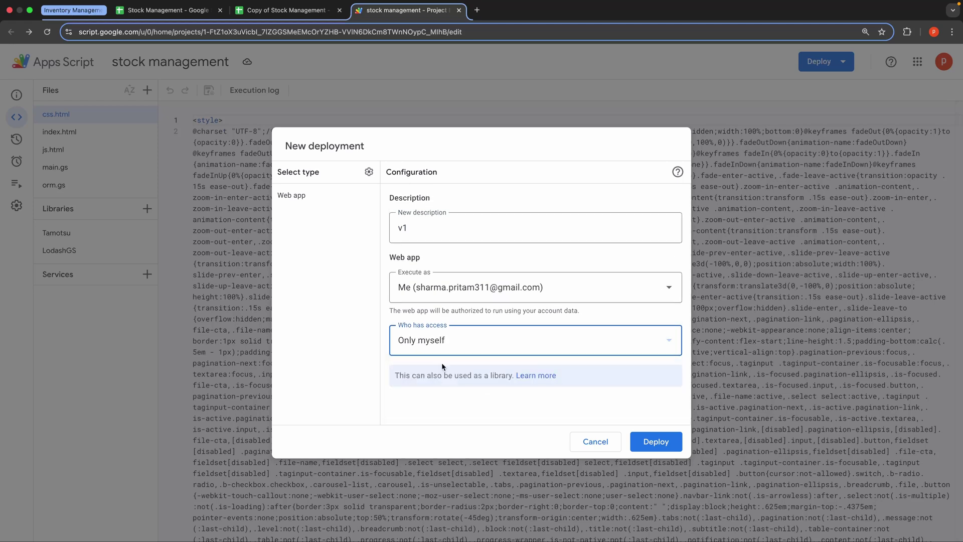
{"action": "left_click", "coordinate": [464, 407]}
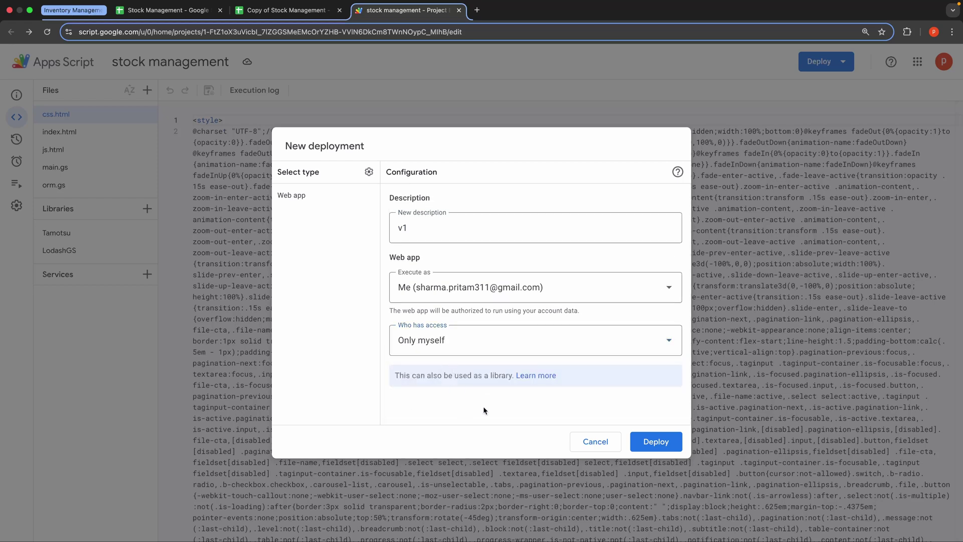
{"action": "left_click", "coordinate": [667, 445]}
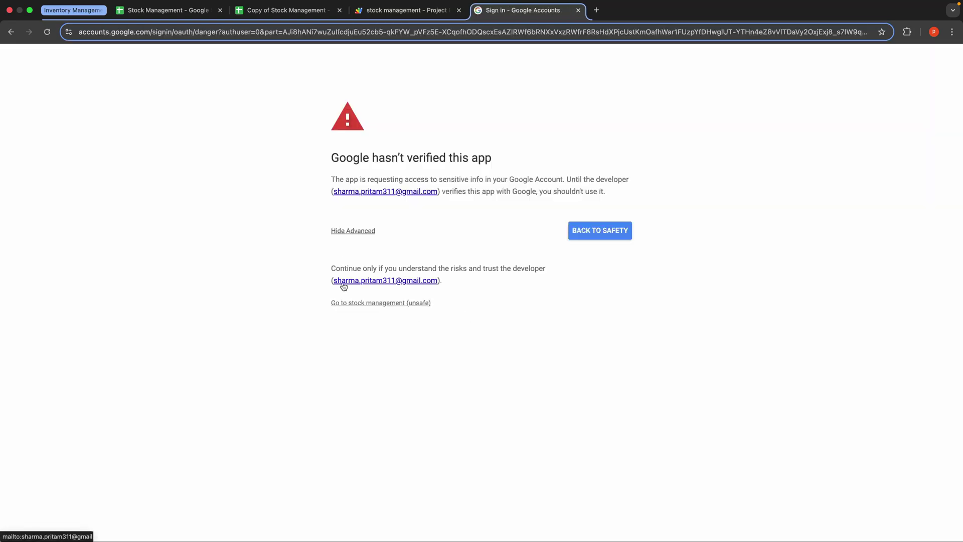
Step: Go past the unverified-app warning and allow the stock management script's permissions
{"action": "left_click", "coordinate": [351, 300]}
{"action": "left_click", "coordinate": [672, 429]}
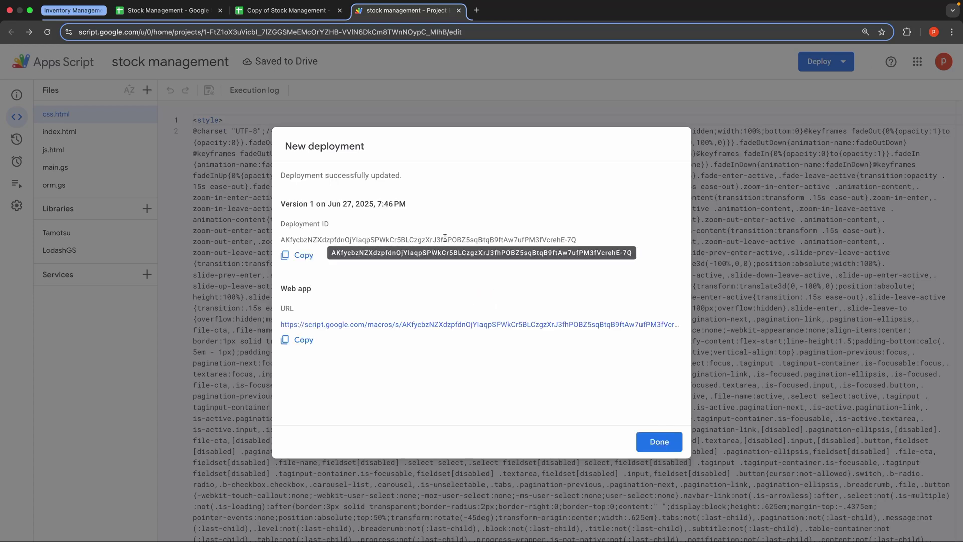
Step: Open the deployed web app and confirm its preferences show en-GB locale and GBP currency
{"action": "left_click", "coordinate": [327, 326]}
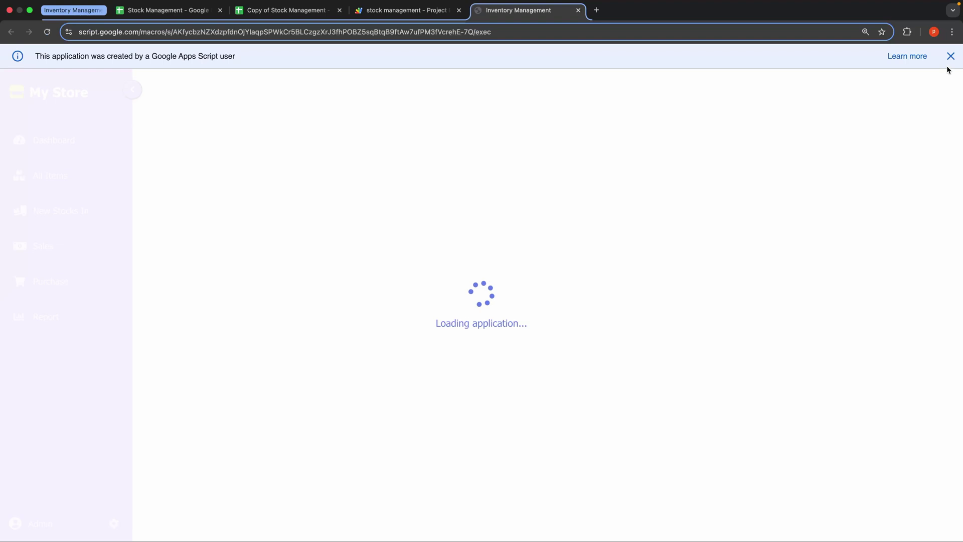
{"action": "left_click", "coordinate": [951, 56]}
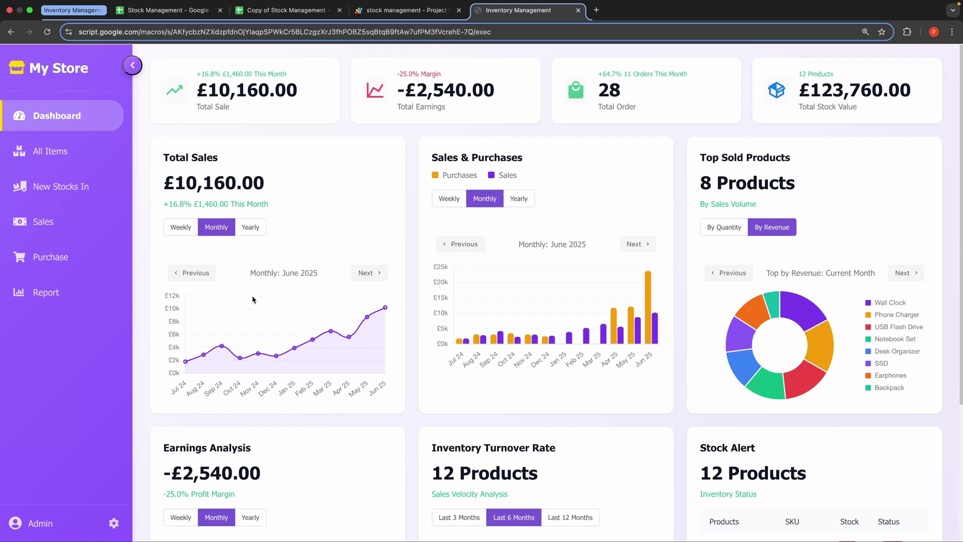
{"action": "left_click", "coordinate": [114, 523]}
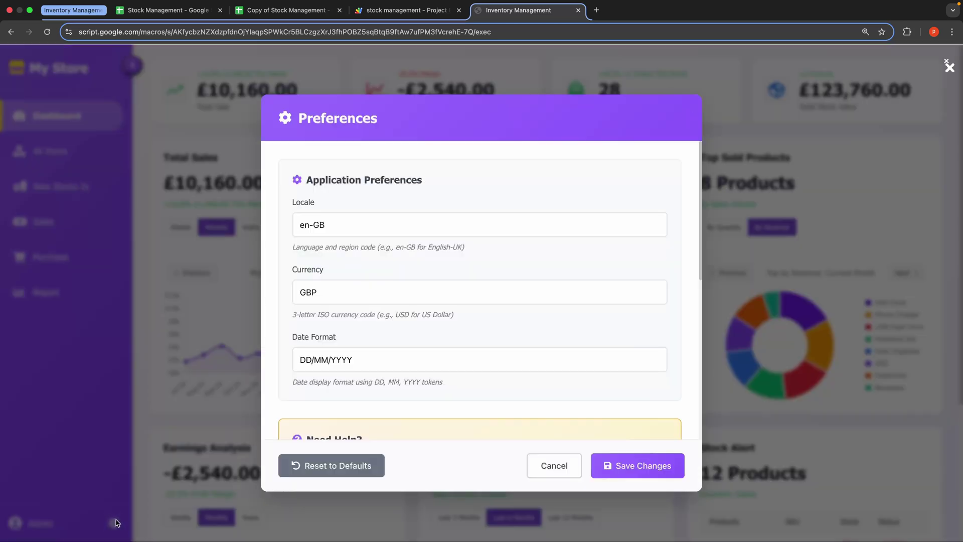
{"action": "left_click", "coordinate": [354, 225]}
{"action": "left_click", "coordinate": [359, 291]}
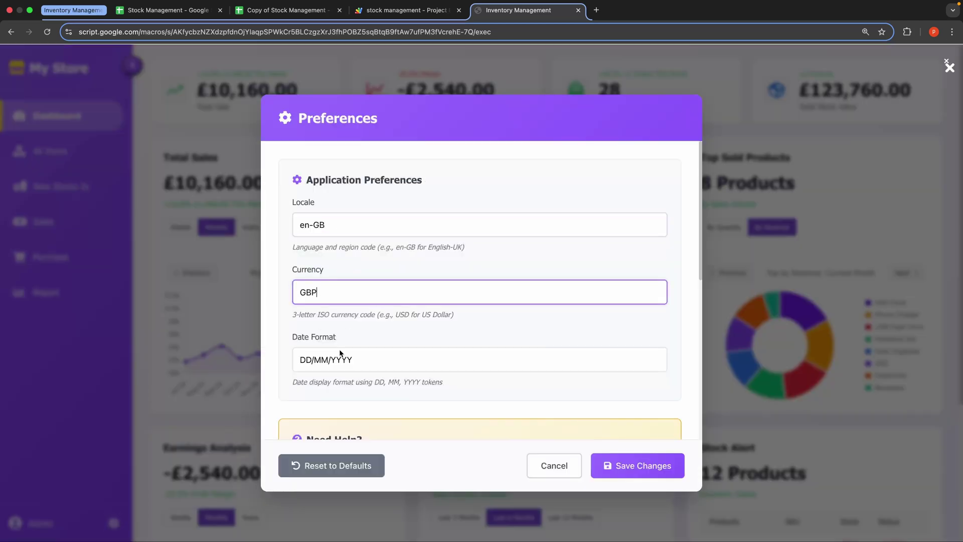
{"action": "scroll", "coordinate": [472, 390], "scroll_direction": "down", "scroll_amount": 1}
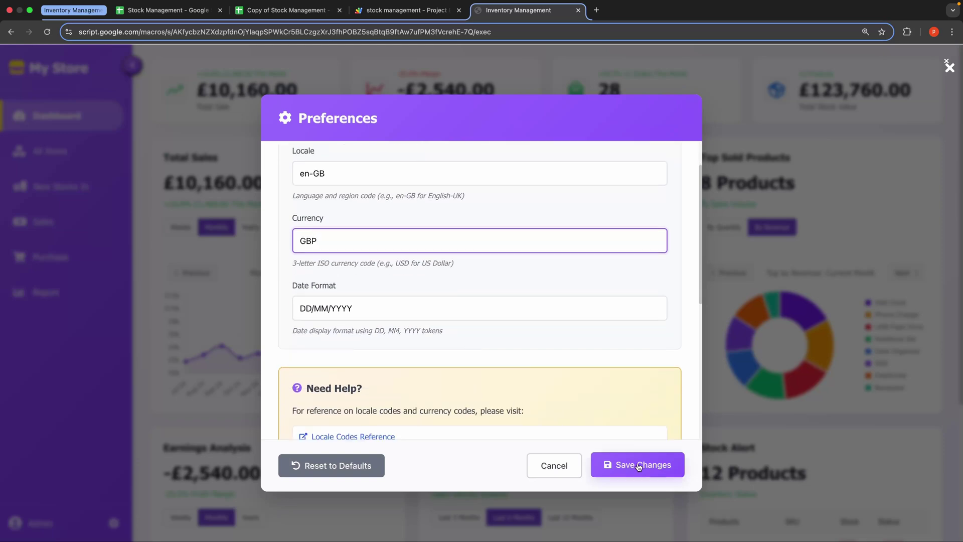
{"action": "left_click", "coordinate": [554, 469]}
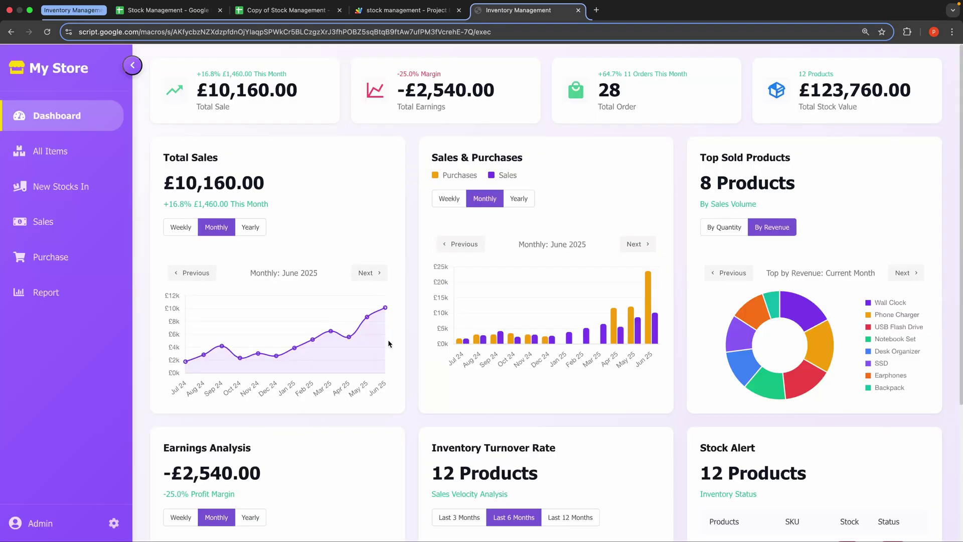
Step: Scroll the dashboard to review £10,160.00 total sales, 28 orders and £123,760.00 stock value
{"action": "scroll", "coordinate": [377, 355], "scroll_direction": "down", "scroll_amount": 2}
{"action": "scroll", "coordinate": [371, 393], "scroll_direction": "down", "scroll_amount": 2}
{"action": "scroll", "coordinate": [371, 393], "scroll_direction": "up", "scroll_amount": 4}
{"action": "scroll", "coordinate": [270, 260], "scroll_direction": "down", "scroll_amount": 2}
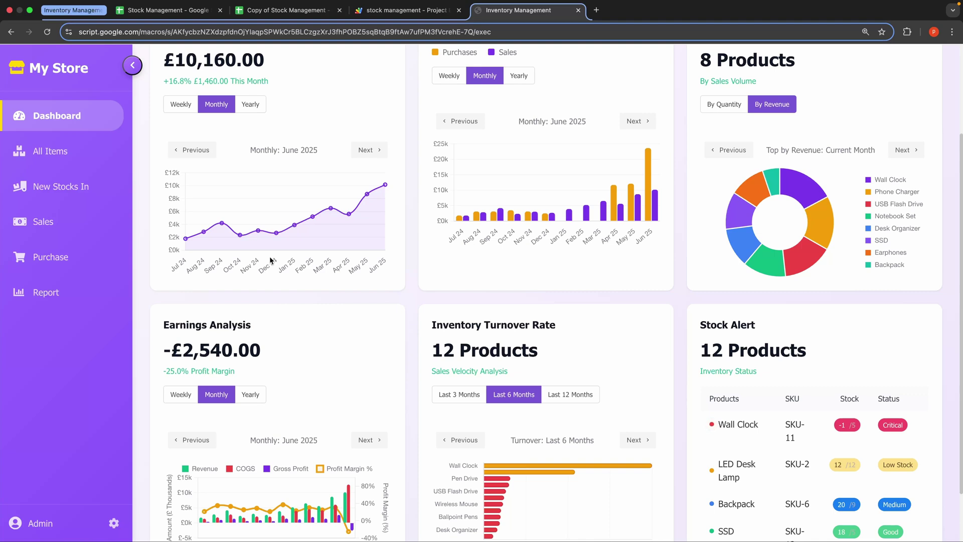